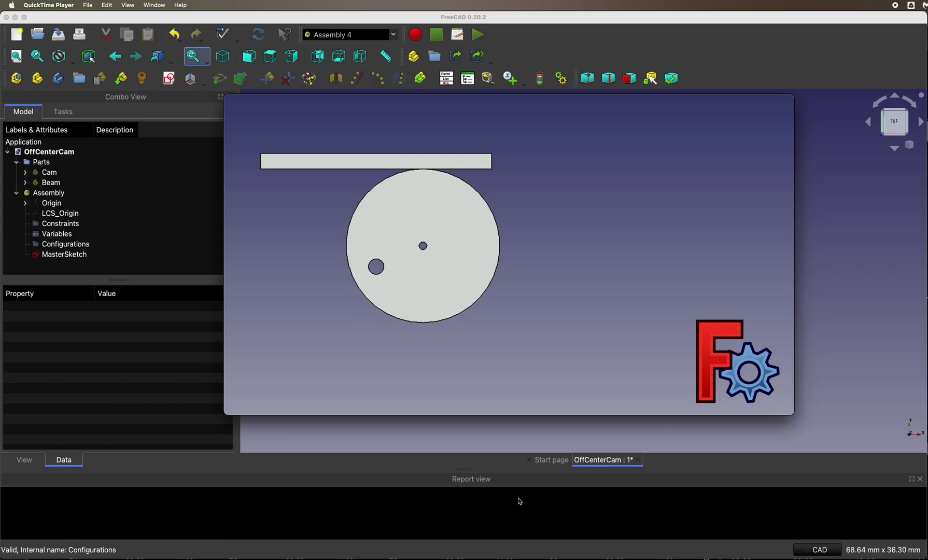
# - Play the OffCenterCam.mp4 preview up to 00:20, then return to the FreeCAD assembly
pyautogui.moveTo(505, 251)
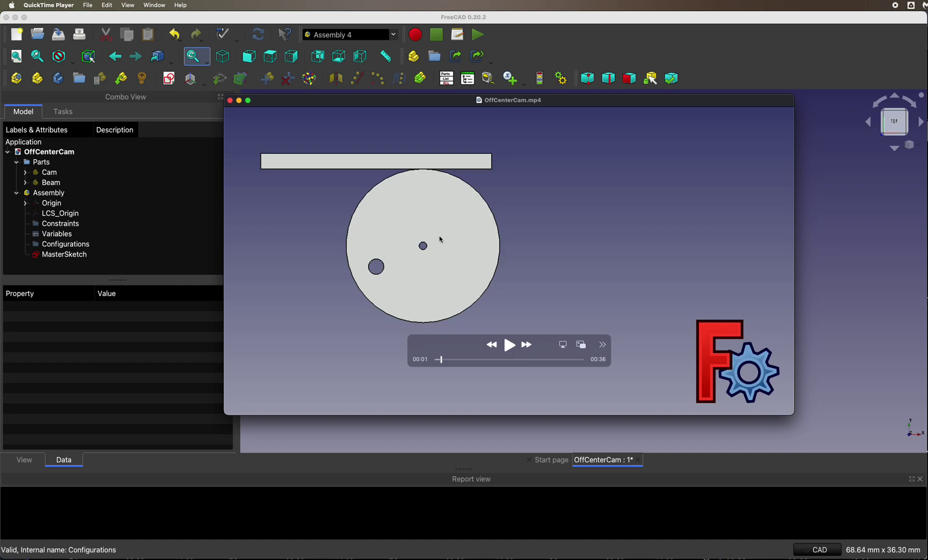
pyautogui.click(510, 345)
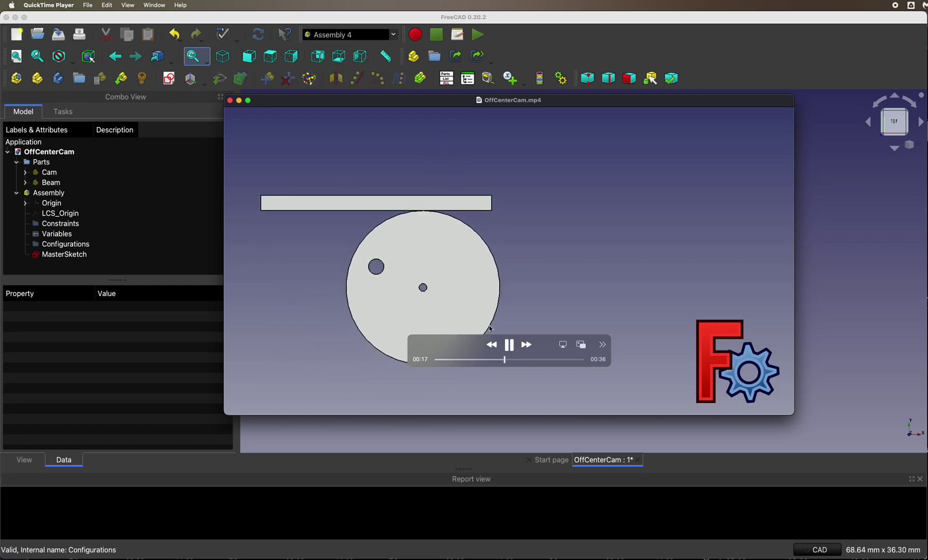
pyautogui.click(510, 345)
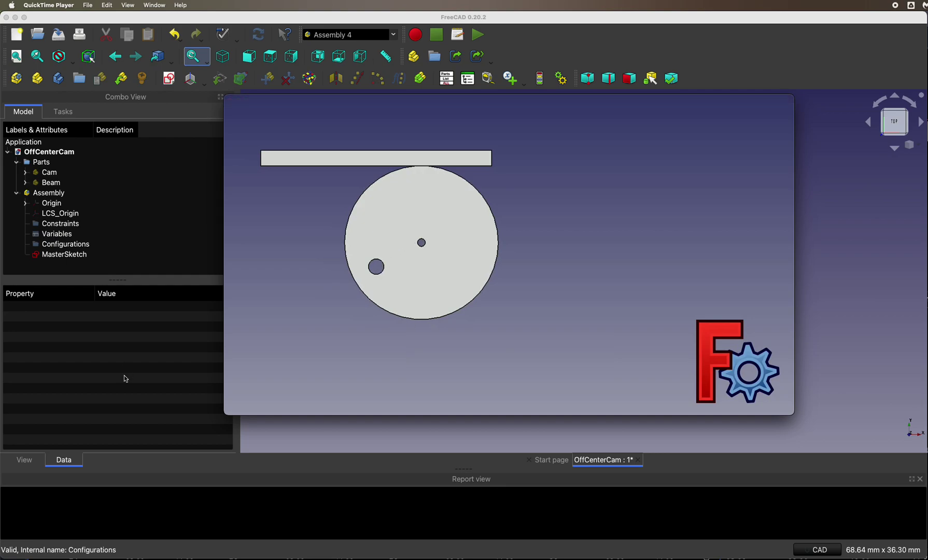
pyautogui.click(409, 469)
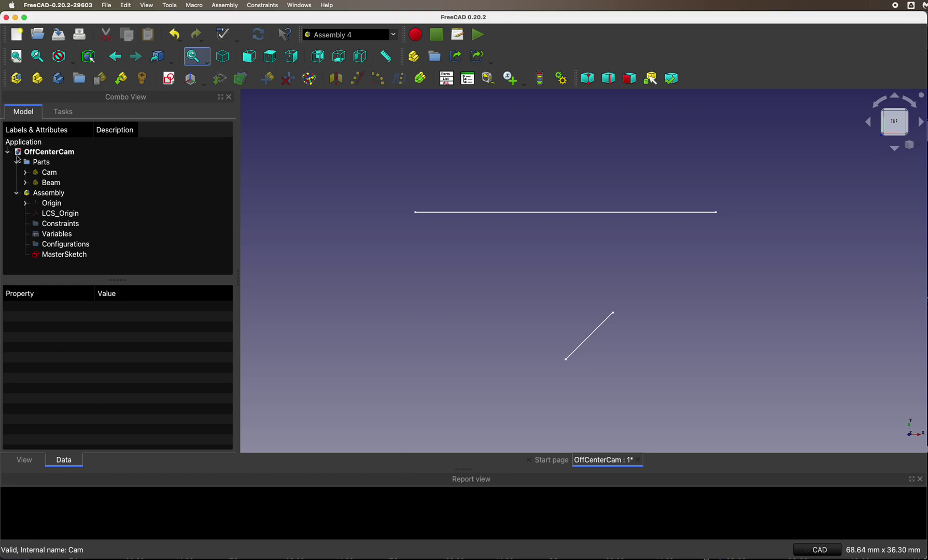
# - Open MasterSketch in Sketcher and select its 6.66667 mm distance constraint, Constraint3
pyautogui.doubleClick(64, 255)
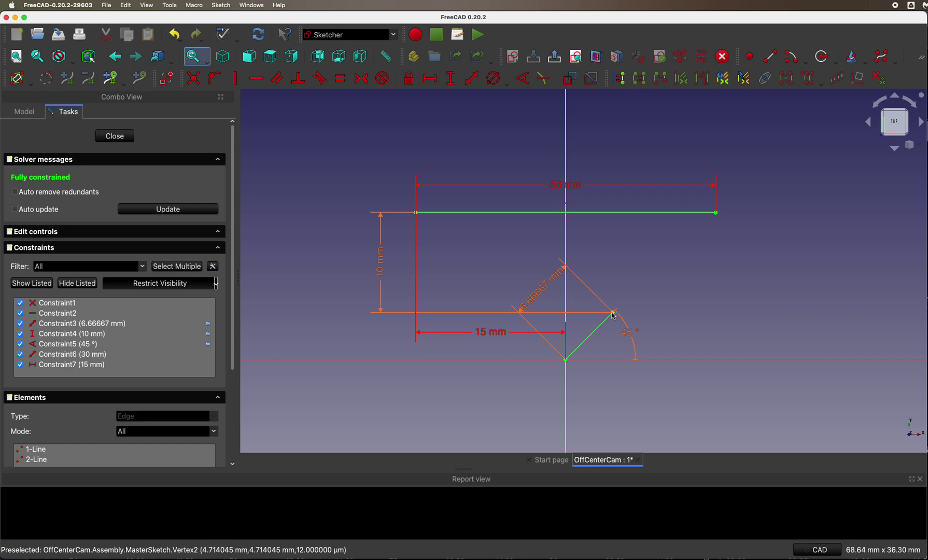
pyautogui.click(538, 294)
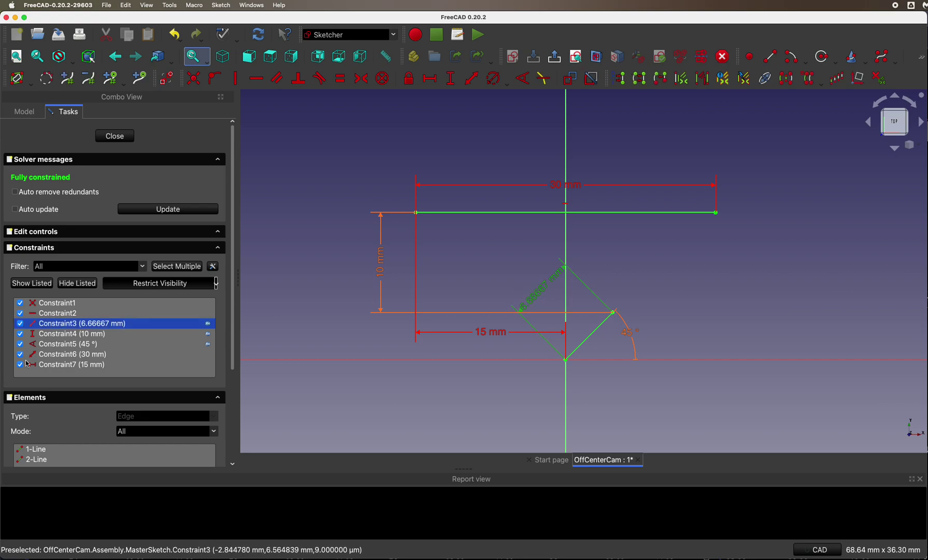
pyautogui.rightClick(111, 326)
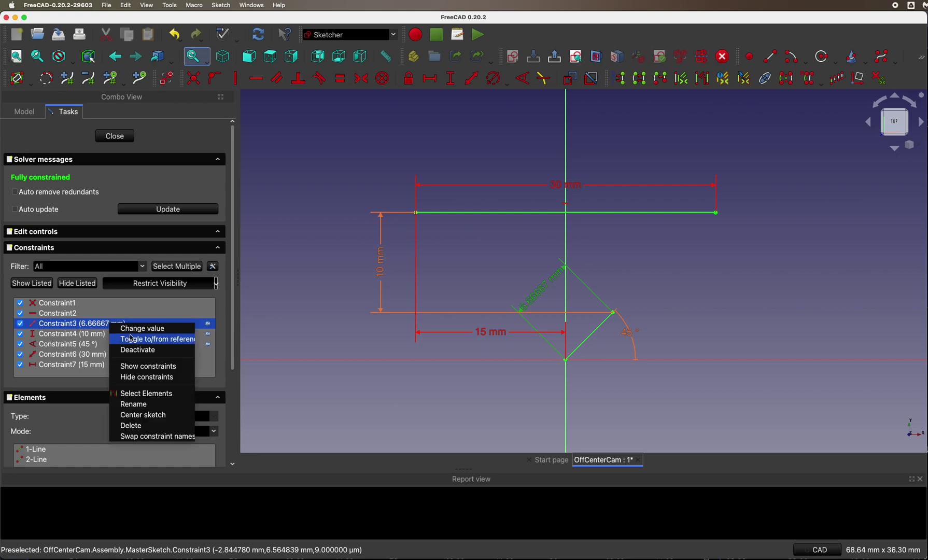
# - Confirm the 6.67 mm Constraint3 is driven by Variables.RotationDistance
pyautogui.click(132, 327)
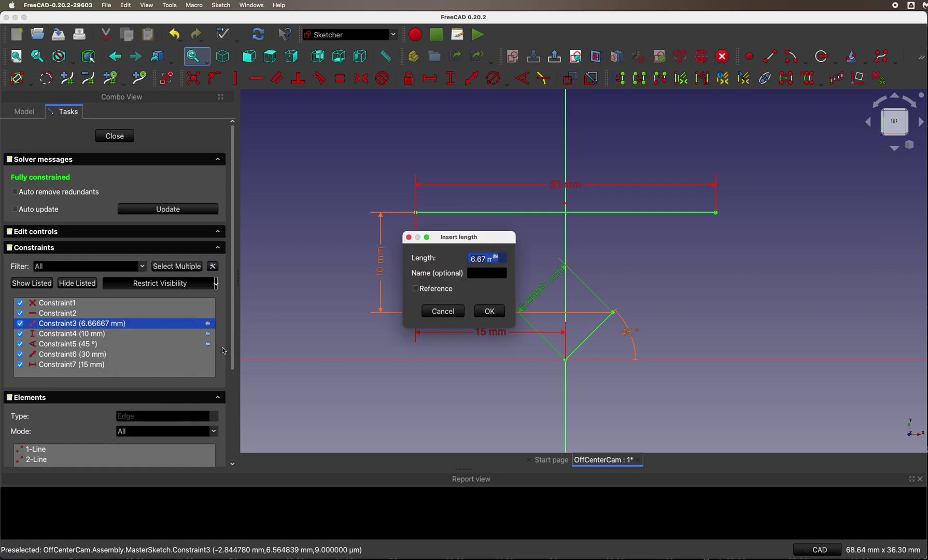
pyautogui.click(497, 258)
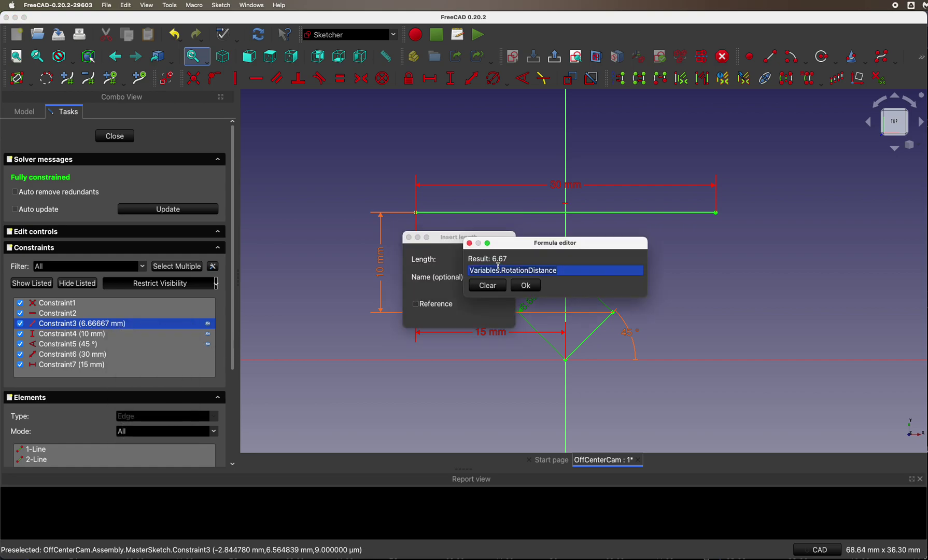
pyautogui.click(525, 285)
pyautogui.click(490, 312)
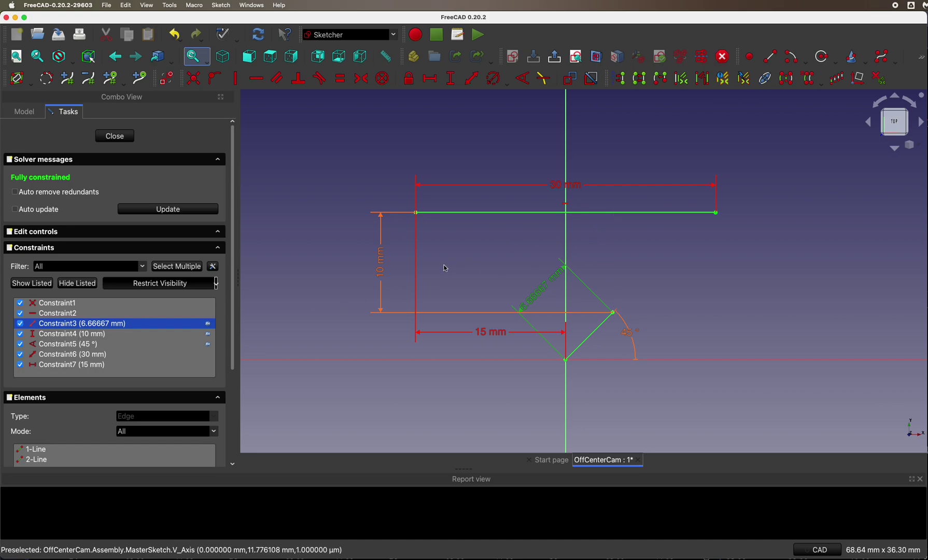
# - Confirm the 10 mm Constraint4 uses Variables.Radius, then close MasterSketch
pyautogui.click(381, 277)
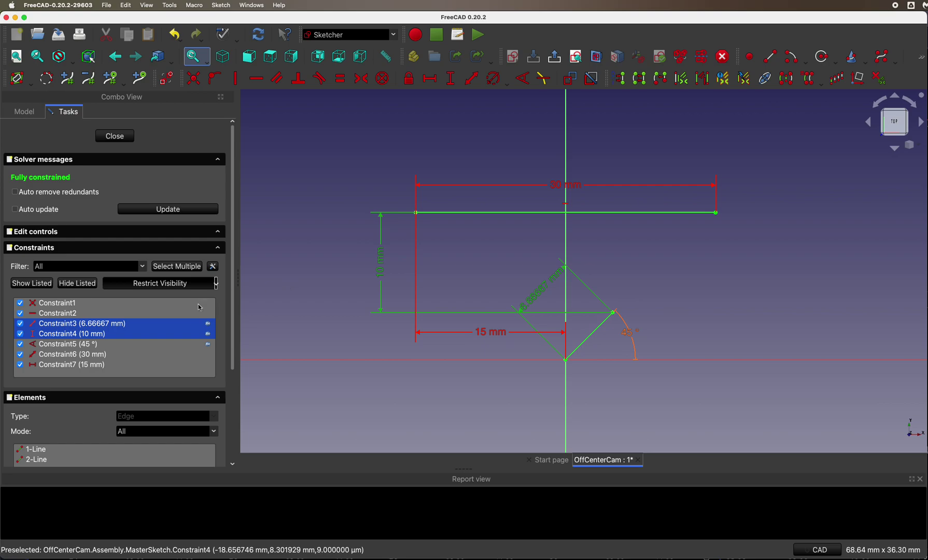
pyautogui.click(110, 339)
pyautogui.rightClick(109, 339)
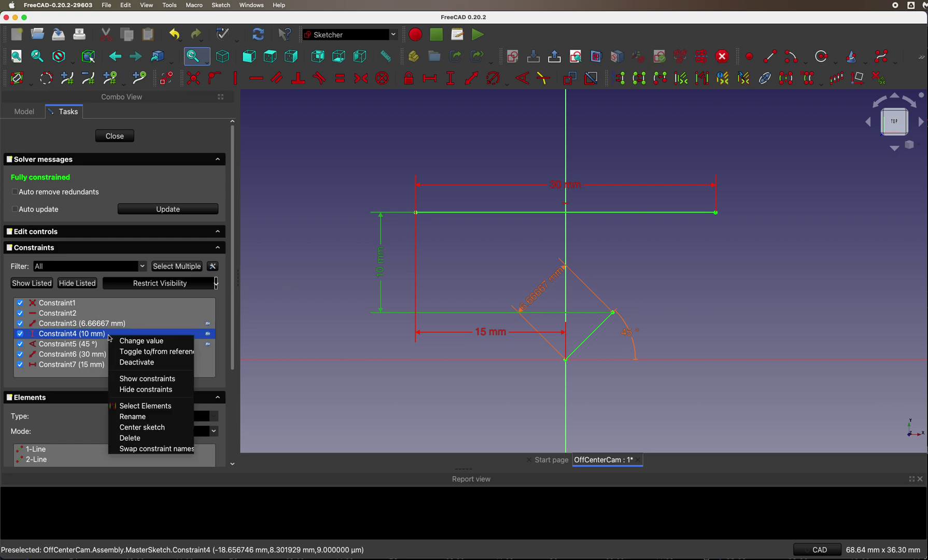
pyautogui.click(131, 337)
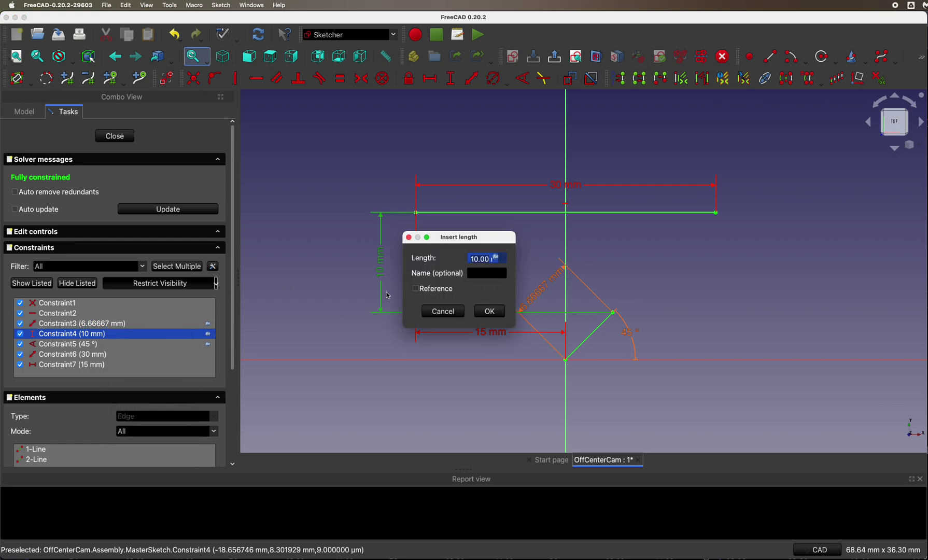
pyautogui.click(497, 258)
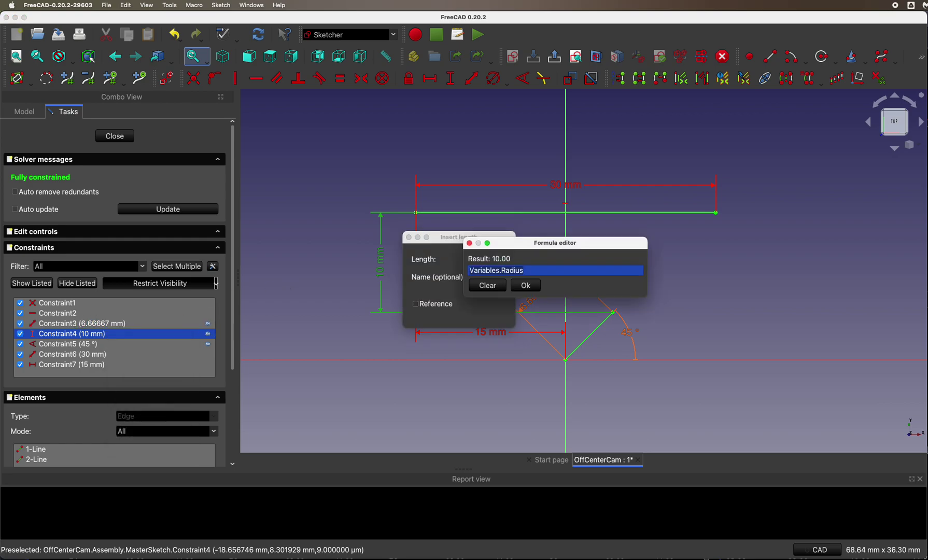
pyautogui.click(525, 285)
pyautogui.click(490, 312)
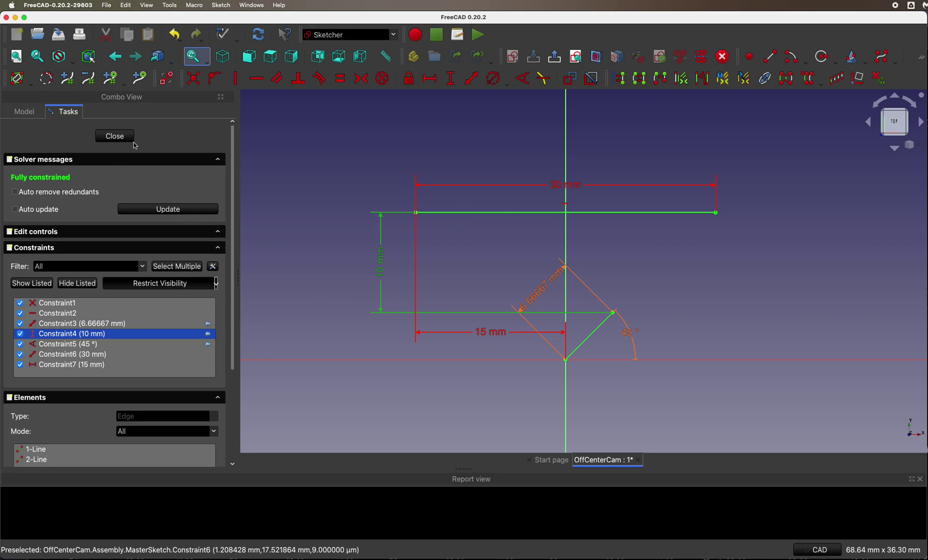
pyautogui.click(115, 137)
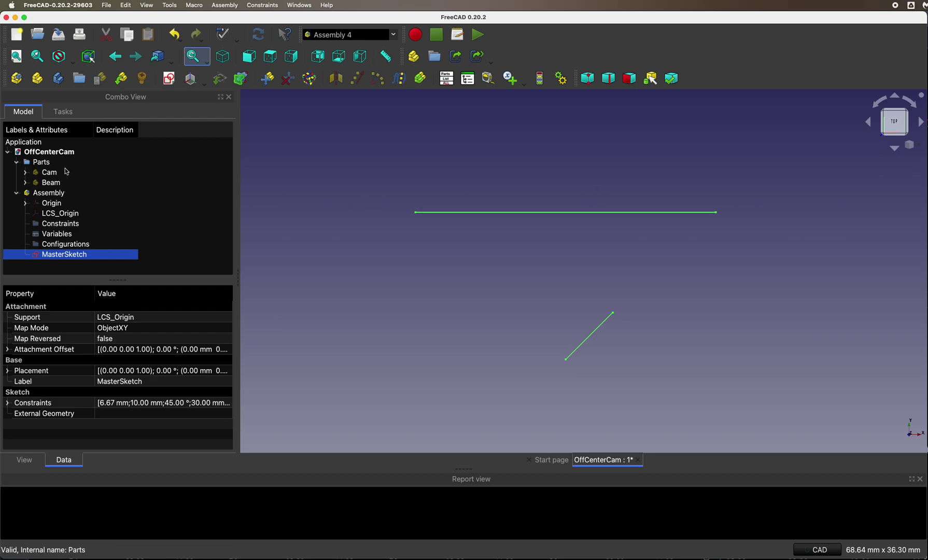
# - Show the Cam part and its LCS_0 axes for inspection, then hide the Cam again
pyautogui.click(45, 173)
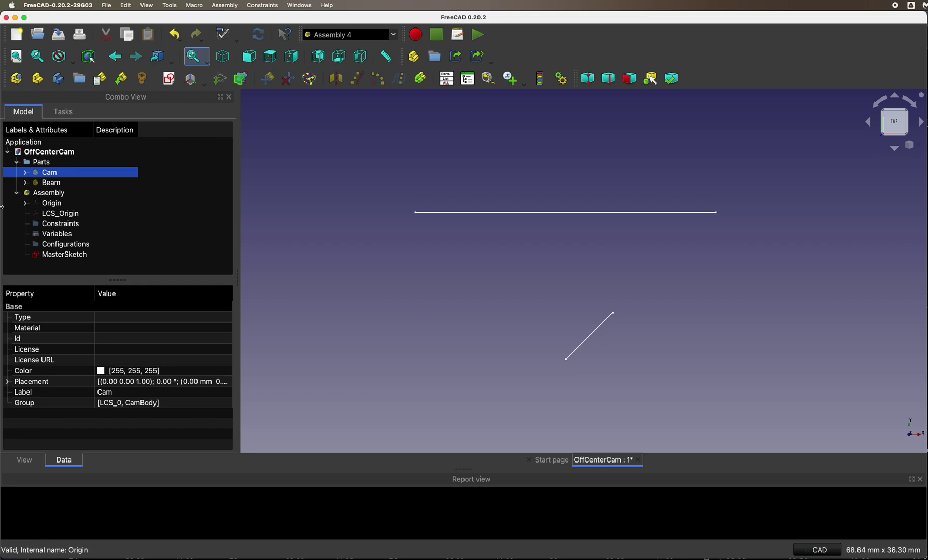
pyautogui.press('space')
pyautogui.click(51, 193)
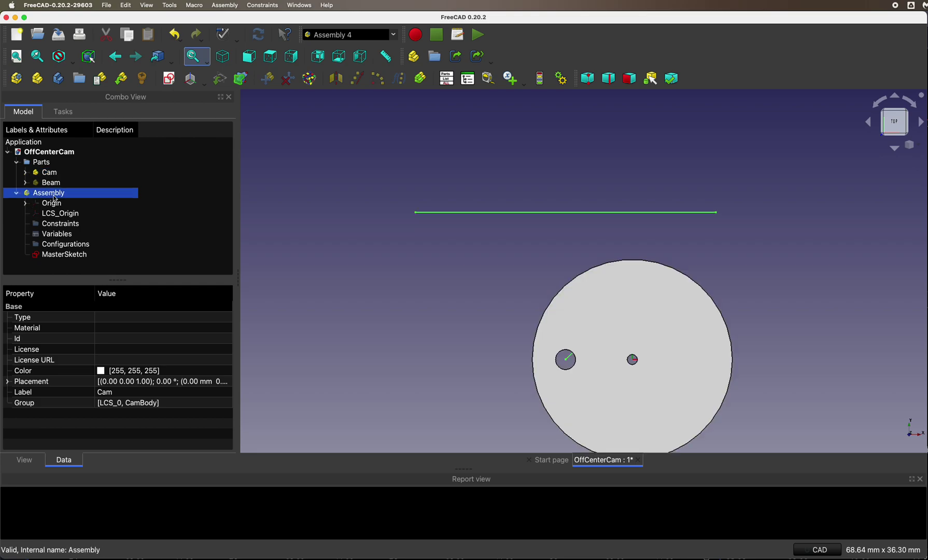
pyautogui.click(50, 174)
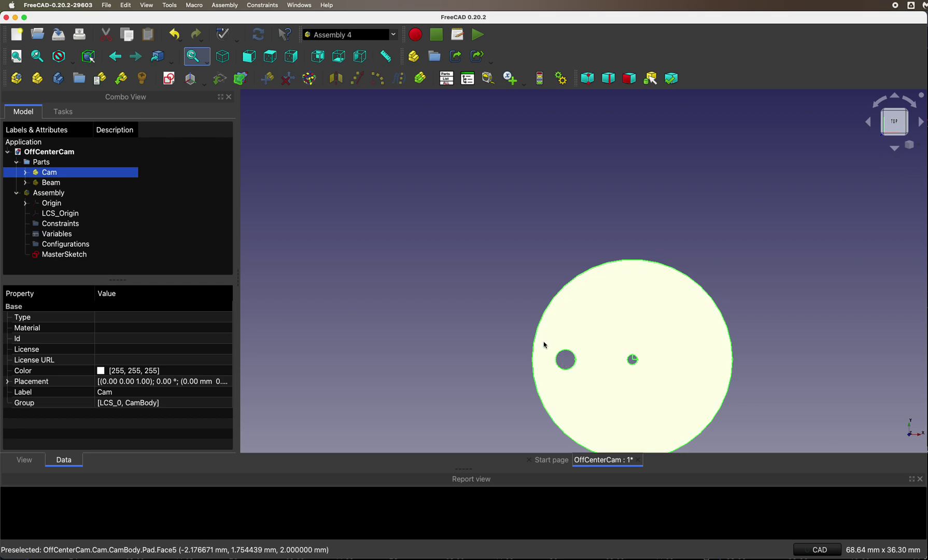
pyautogui.click(26, 173)
pyautogui.click(61, 195)
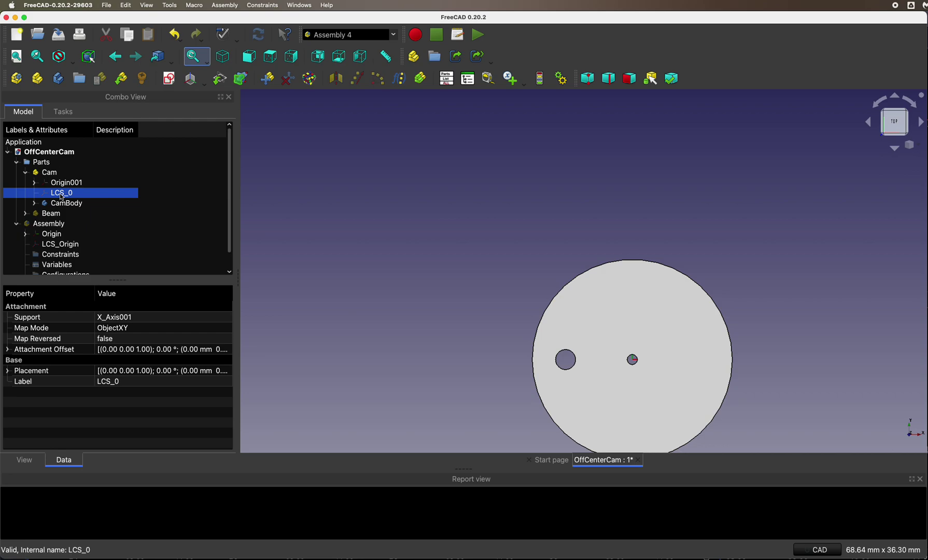
pyautogui.press('space')
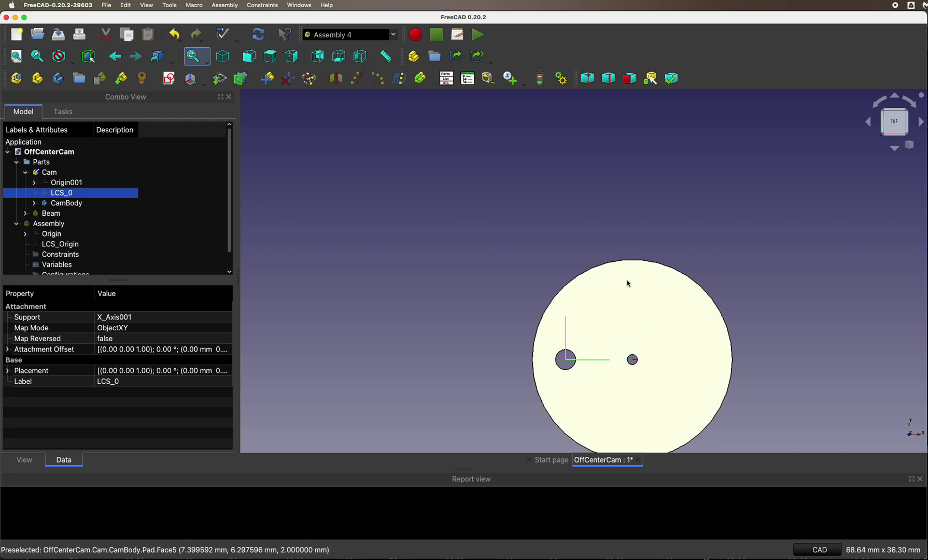
pyautogui.moveTo(606, 384); pyautogui.dragTo(557, 277, button='middle')
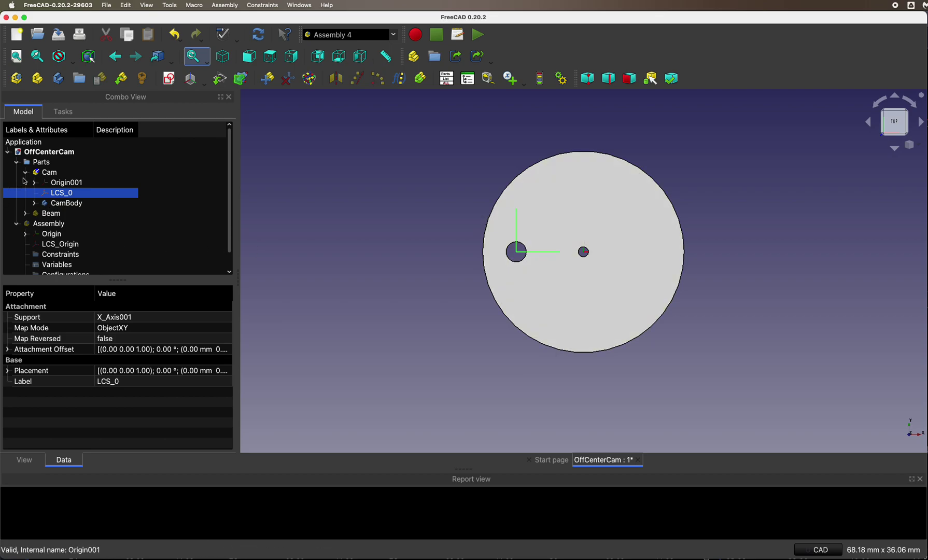
pyautogui.click(50, 172)
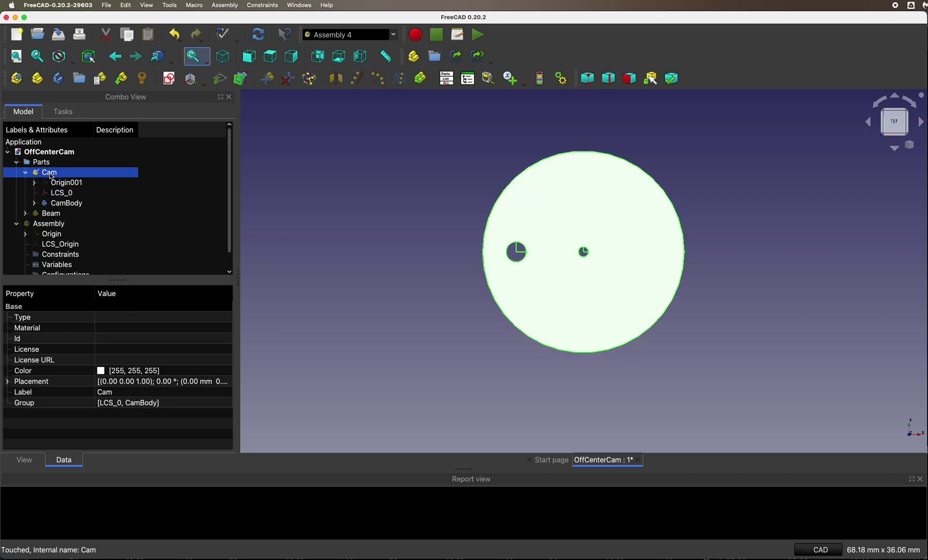
pyautogui.press('space')
# - Show the Beam part and its LCS_0001 axes at the beam's left end
pyautogui.click(58, 214)
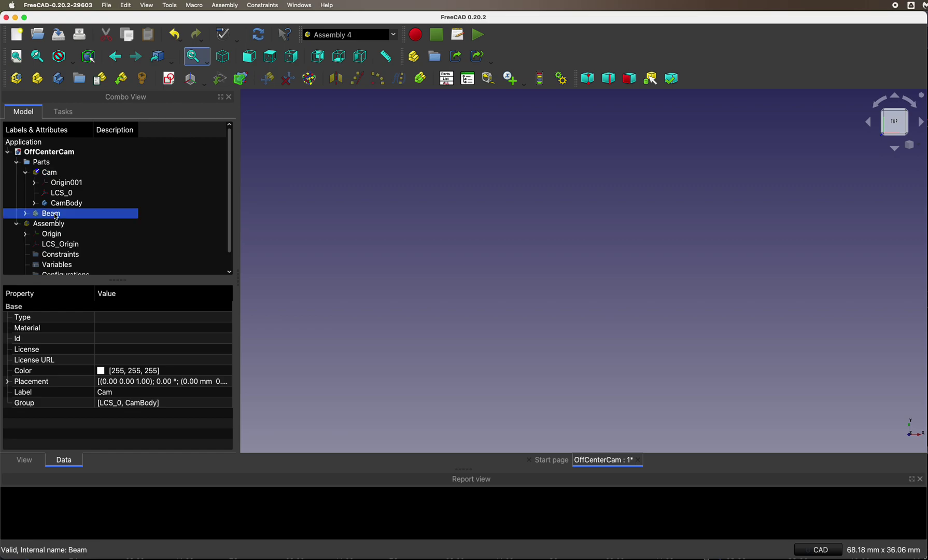
pyautogui.press('space')
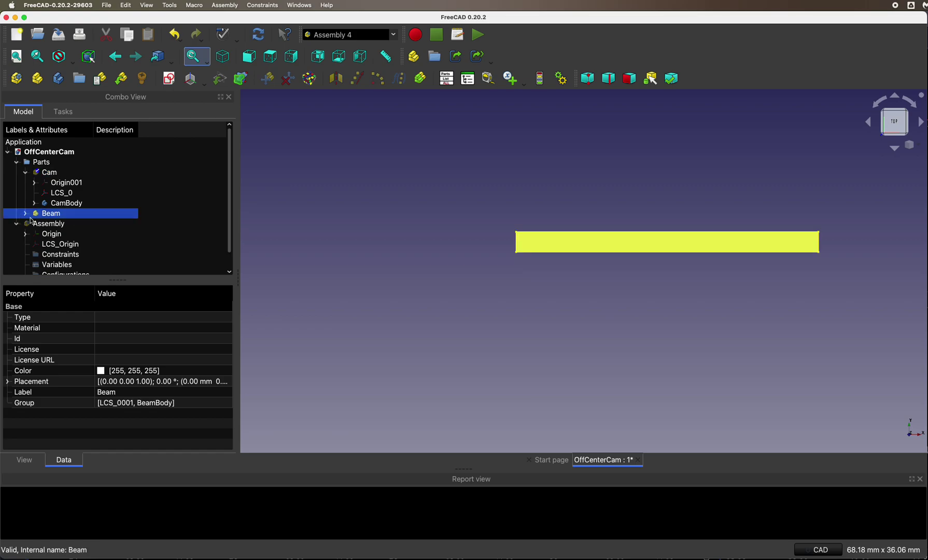
pyautogui.click(26, 214)
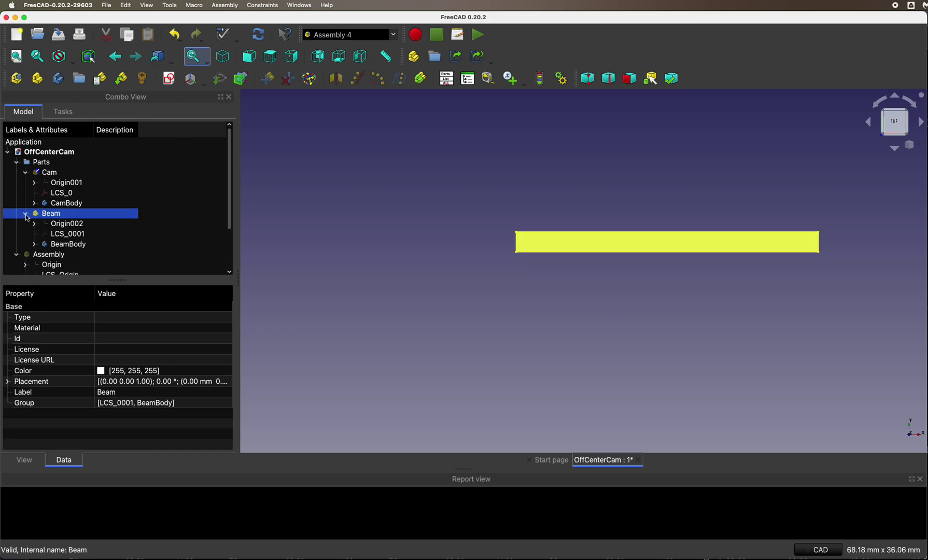
pyautogui.click(64, 234)
pyautogui.press('space')
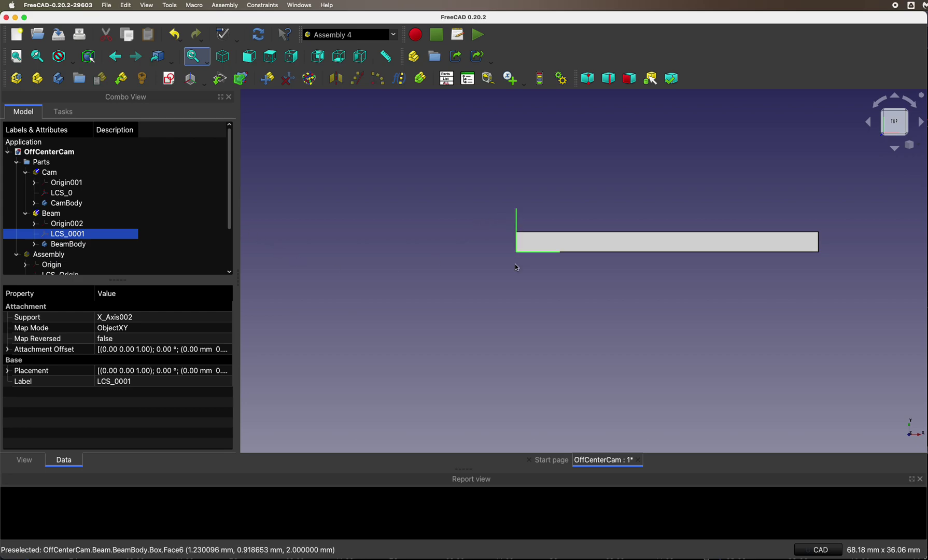
# - Hide the Beam and make the Assembly's MasterSketch lines visible
pyautogui.click(54, 214)
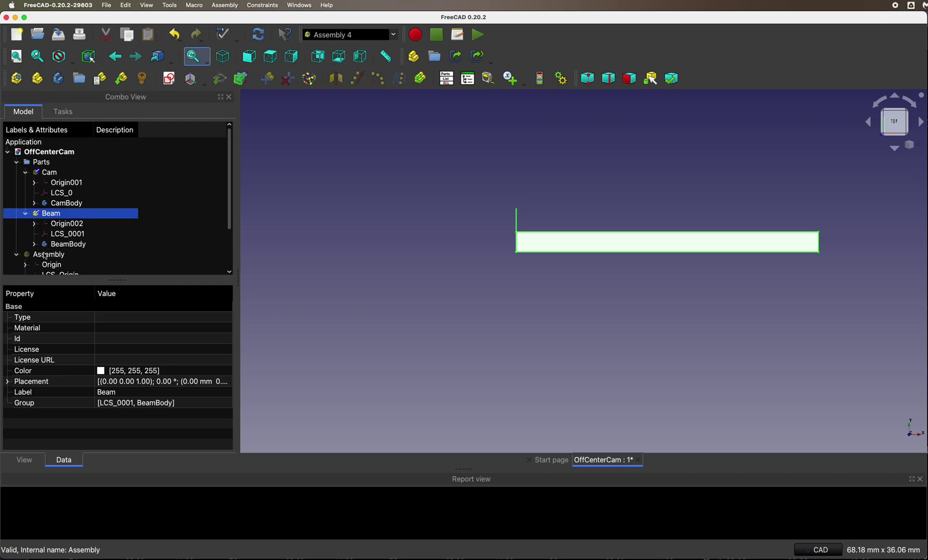
pyautogui.scroll(-1, 71, 248)
pyautogui.scroll(-4, 71, 248)
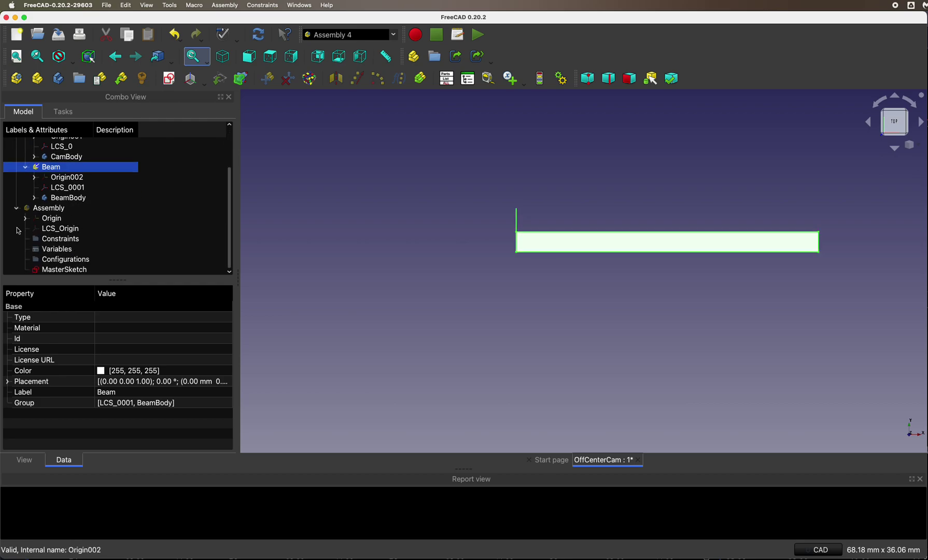
pyautogui.click(46, 211)
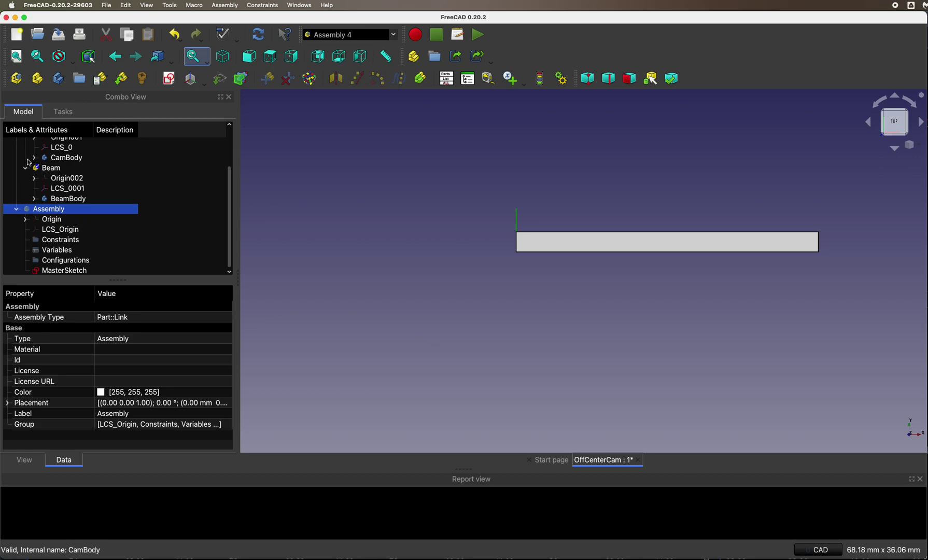
pyautogui.click(47, 169)
pyautogui.press('space')
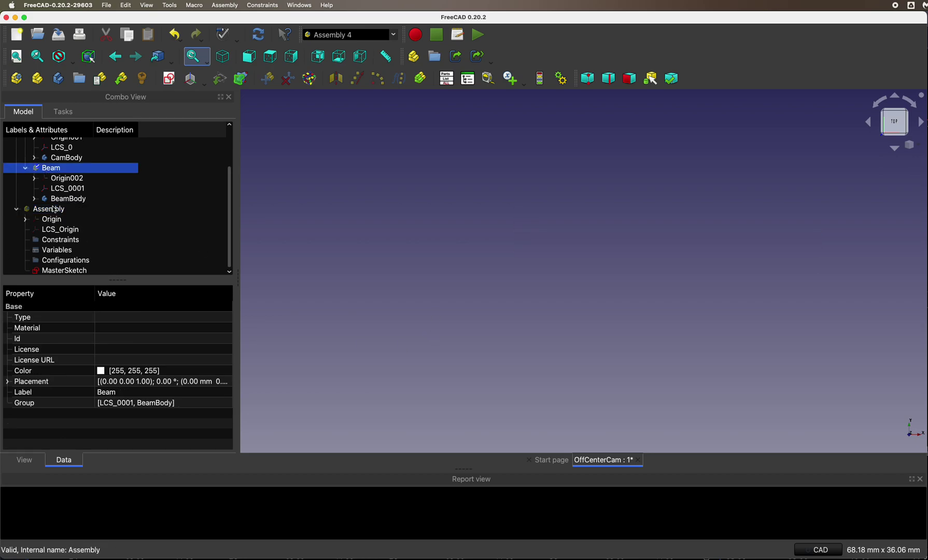
pyautogui.click(52, 208)
pyautogui.press('space')
# - Create a new Assembly coordinate system named LCS_Beam
pyautogui.scroll(3, 27, 153)
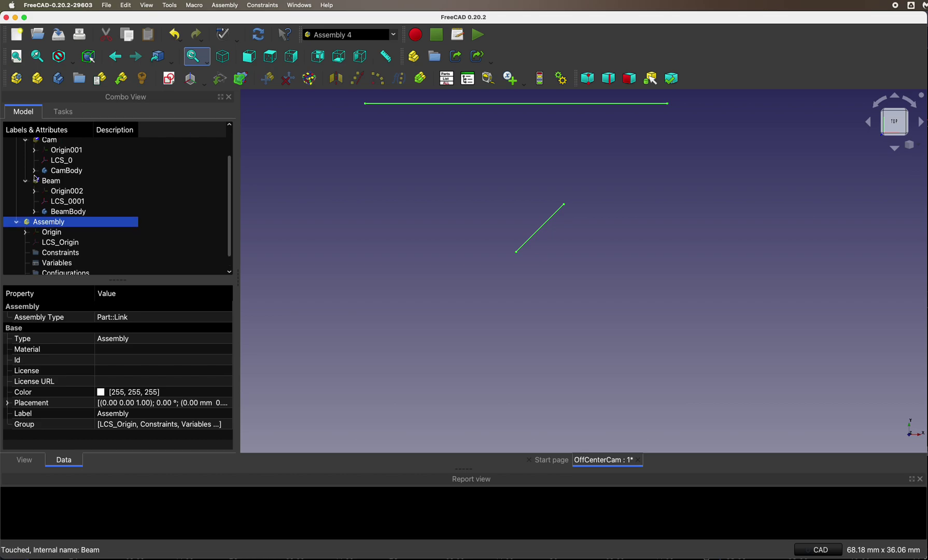
pyautogui.click(226, 6)
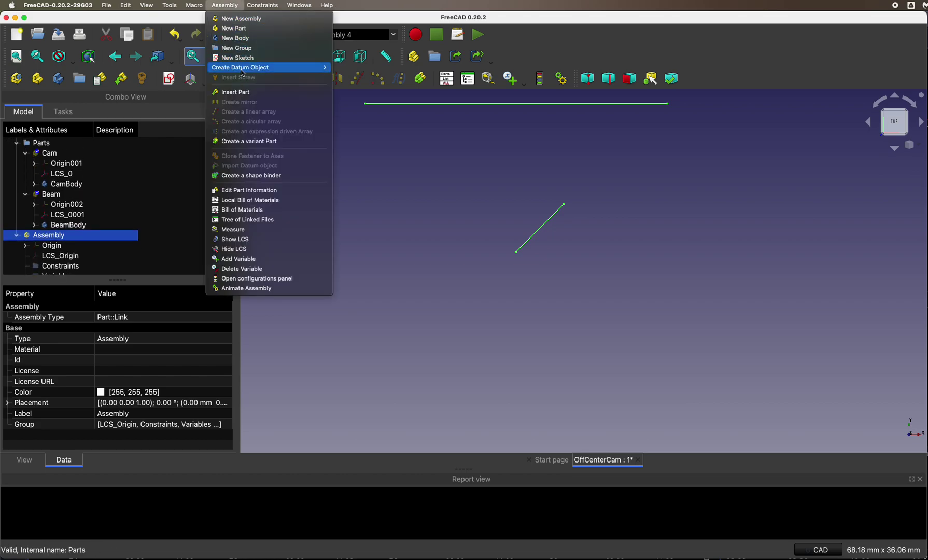
pyautogui.moveTo(313, 68)
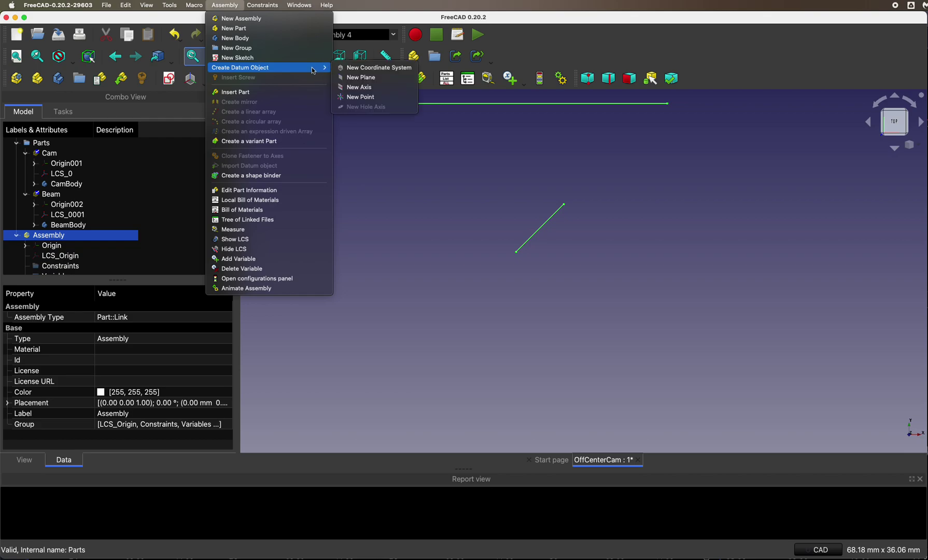
pyautogui.click(355, 69)
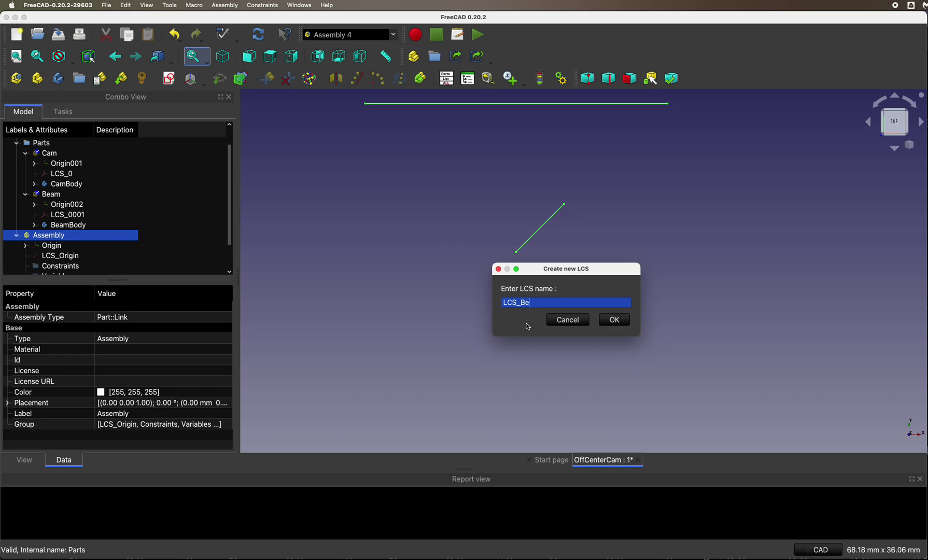
pyautogui.click(617, 322)
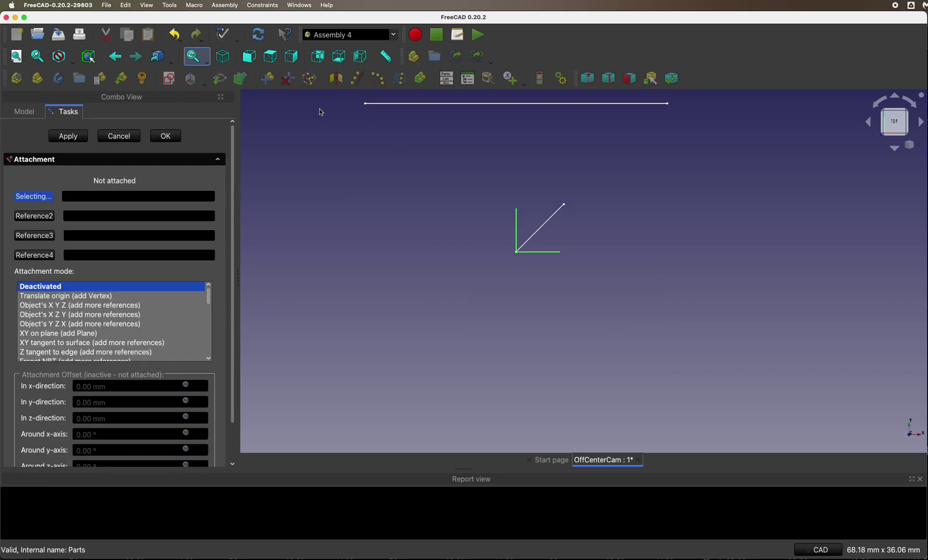
# - Attach LCS_Beam to MasterSketch Vertex3 and Edge2 in Align O-X-Y mode
pyautogui.click(367, 107)
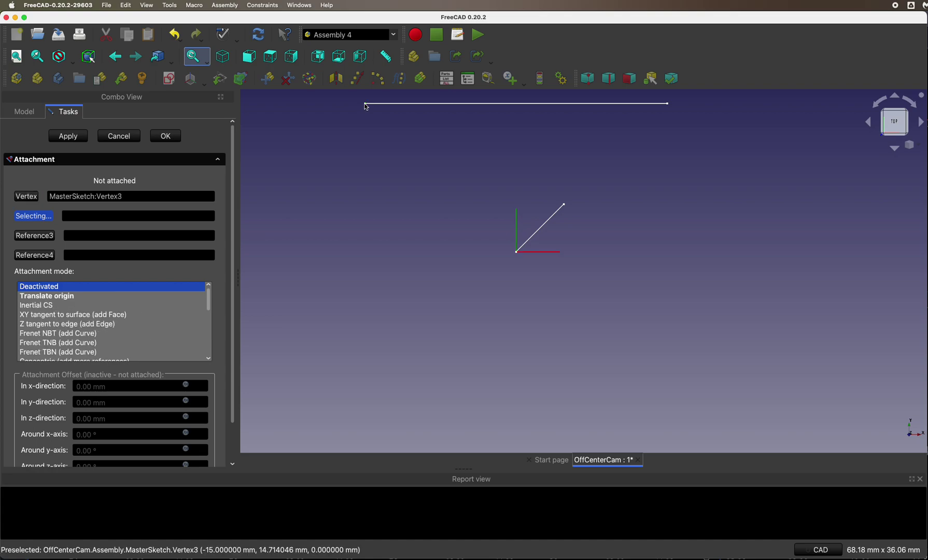
pyautogui.click(394, 105)
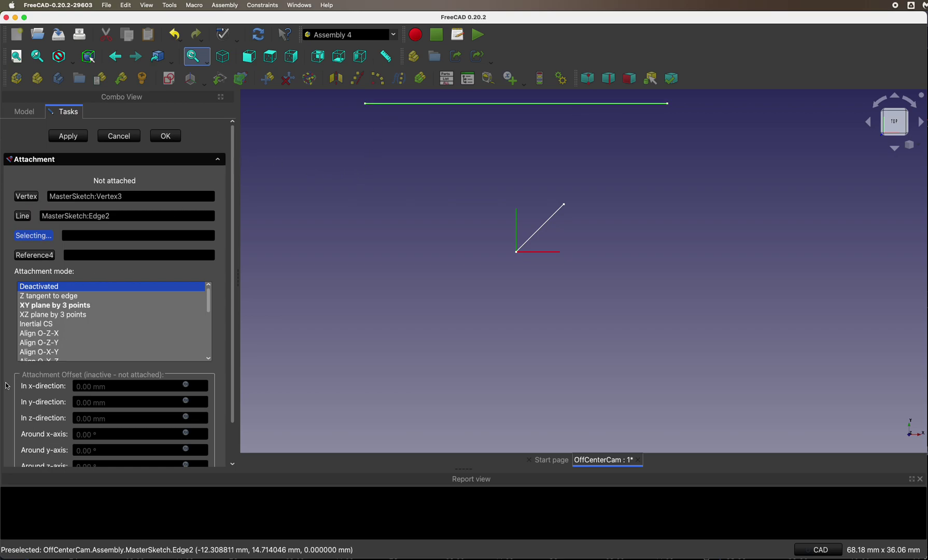
pyautogui.click(35, 353)
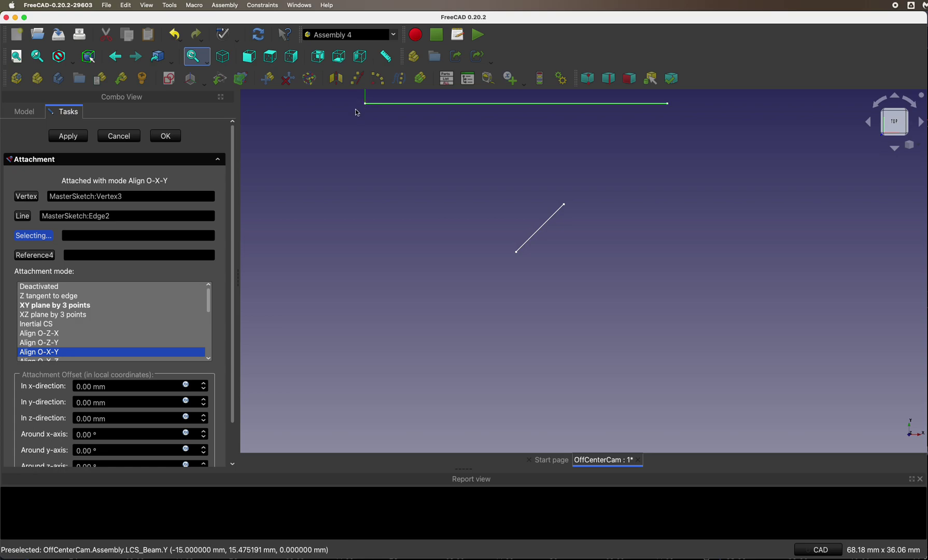
pyautogui.moveTo(411, 201); pyautogui.dragTo(417, 265, button='middle')
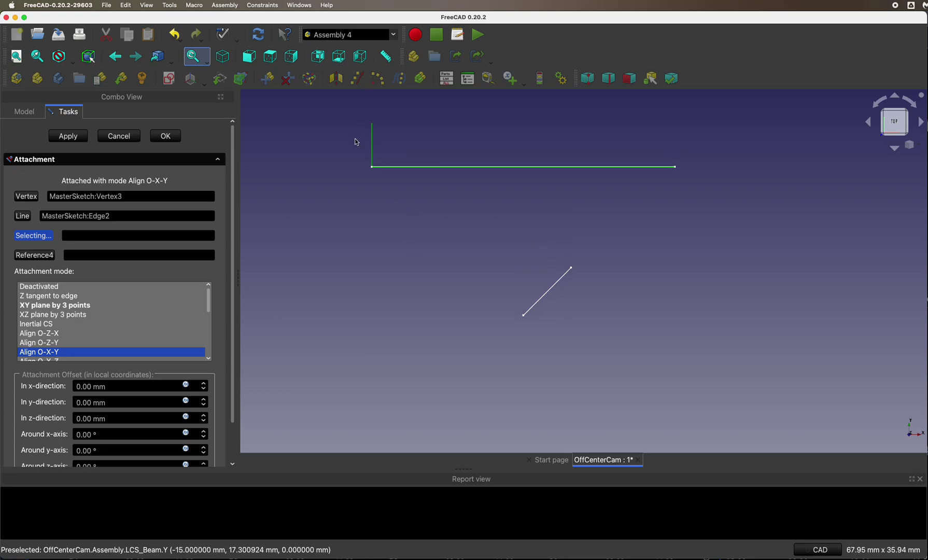
pyautogui.click(170, 135)
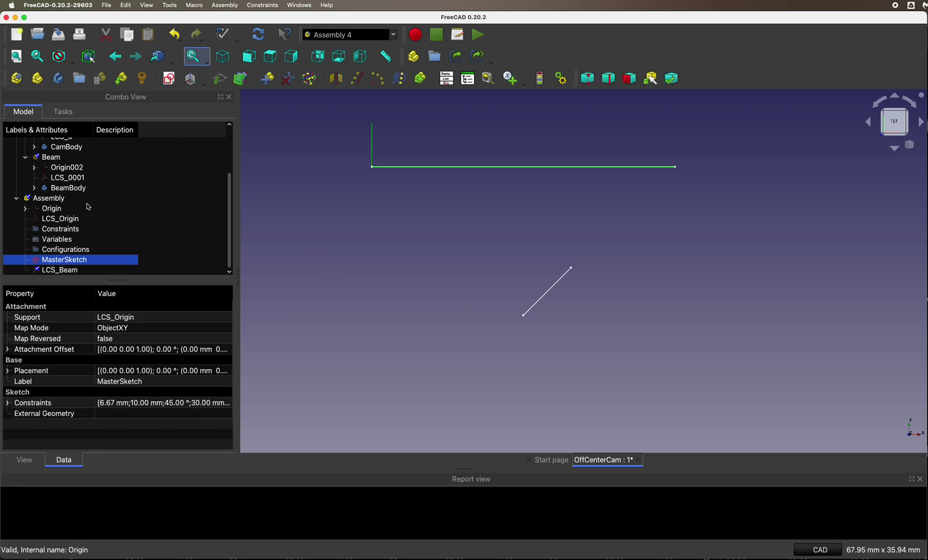
pyautogui.click(51, 197)
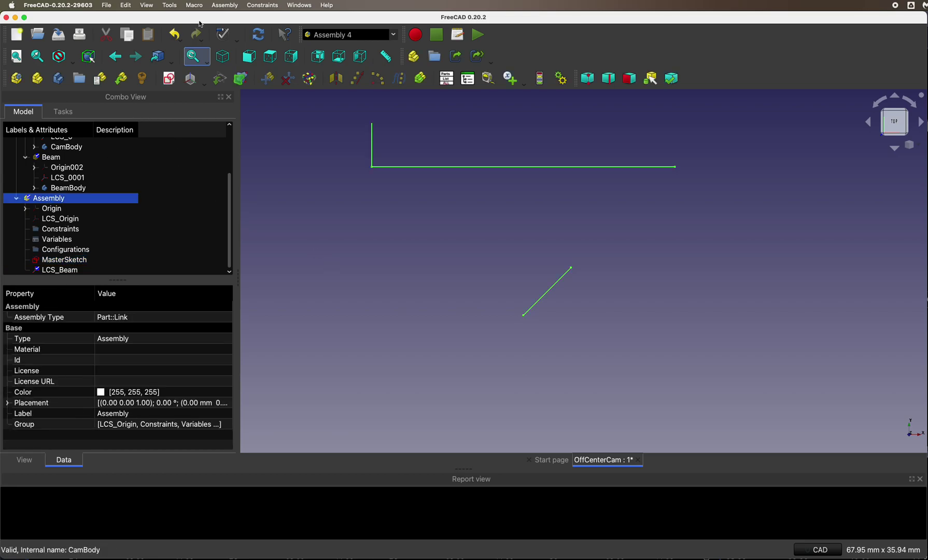
# - Create another Assembly coordinate system named LCS_Cam
pyautogui.click(224, 5)
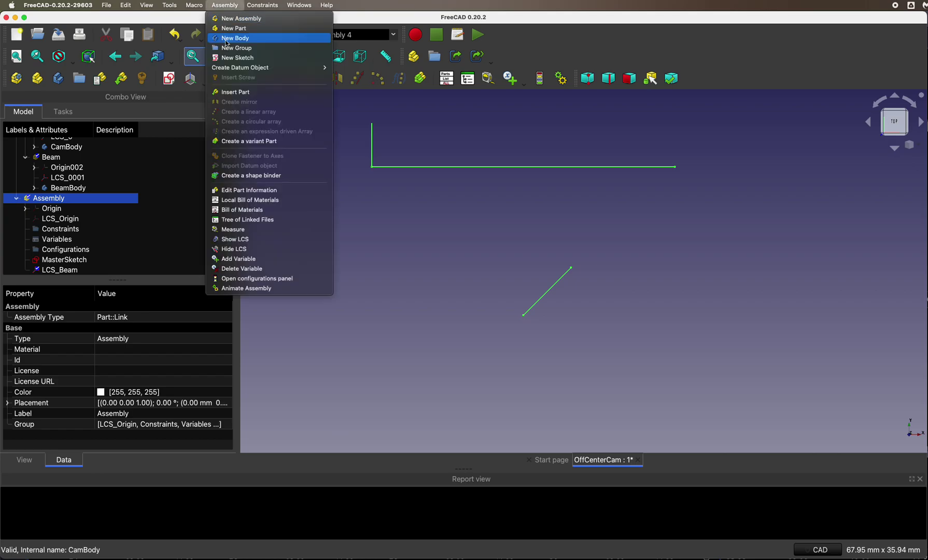
pyautogui.moveTo(260, 66)
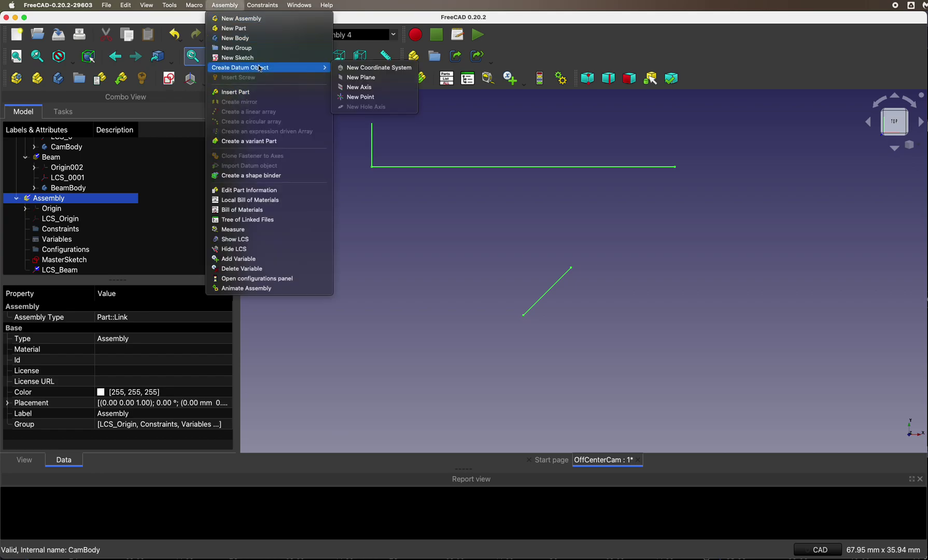
pyautogui.click(359, 67)
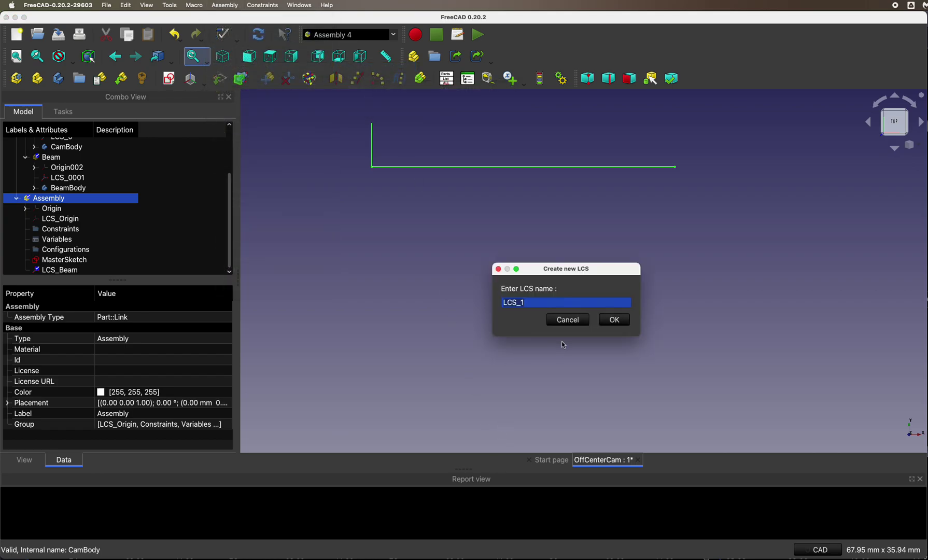
pyautogui.press('Right')
pyautogui.press('BackSpace')
pyautogui.write('am')
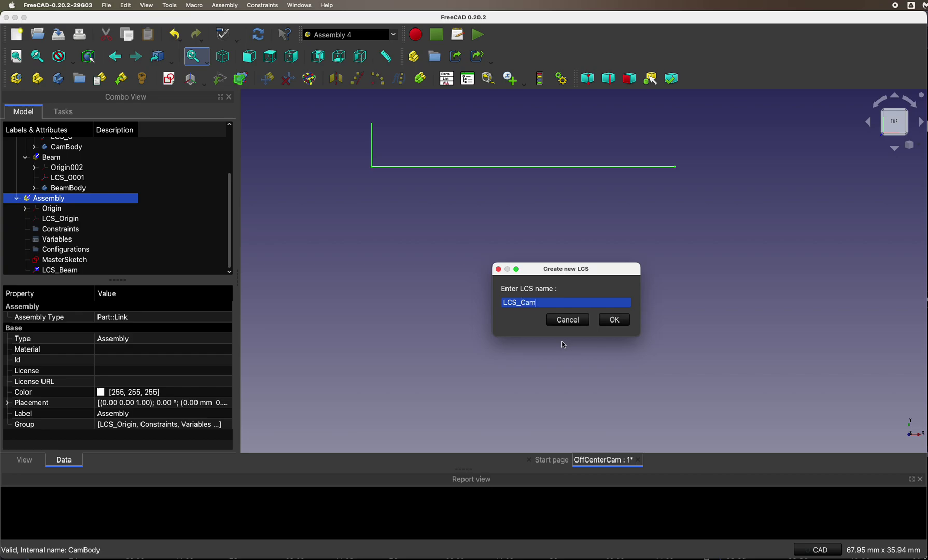
pyautogui.click(615, 321)
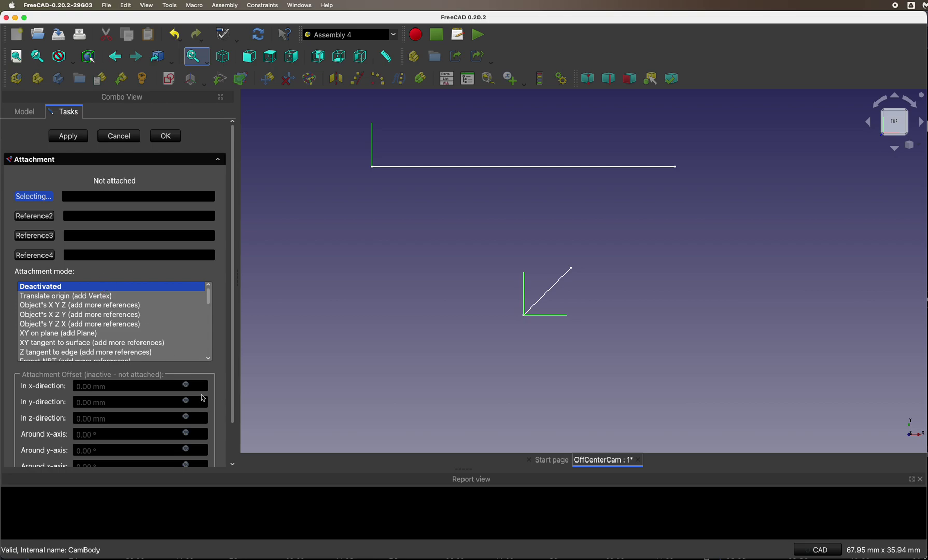
# - Attach LCS_Cam to MasterSketch Vertex1 and angled Edge1 in Align O-X-Y mode
pyautogui.click(524, 317)
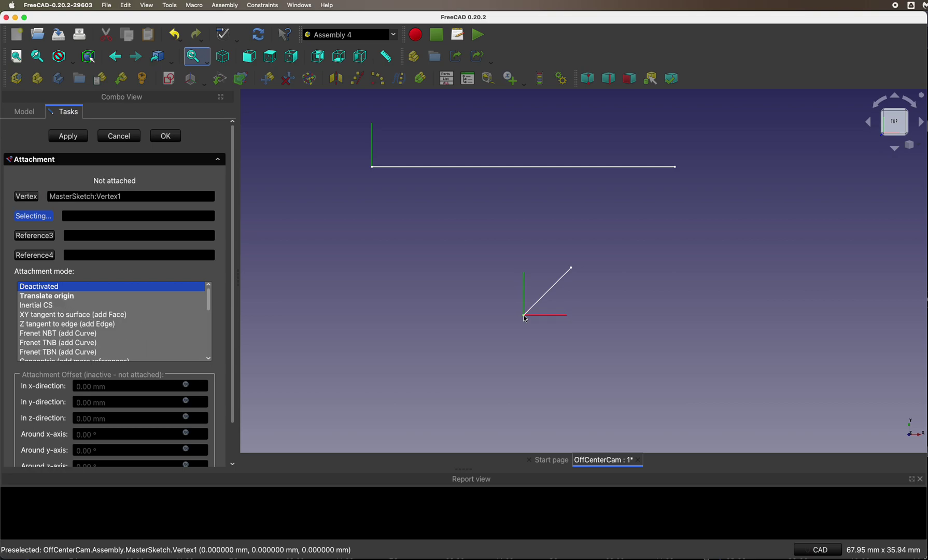
pyautogui.click(550, 294)
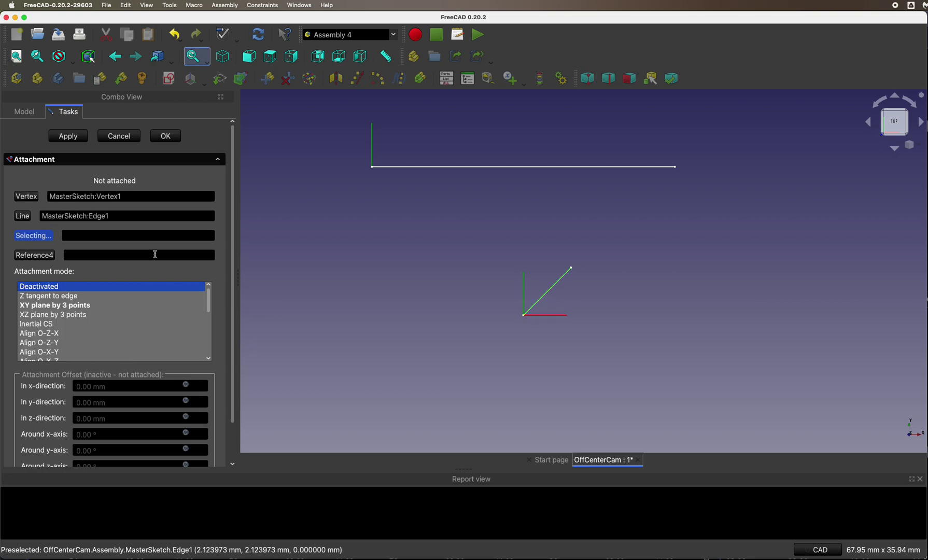
pyautogui.click(47, 353)
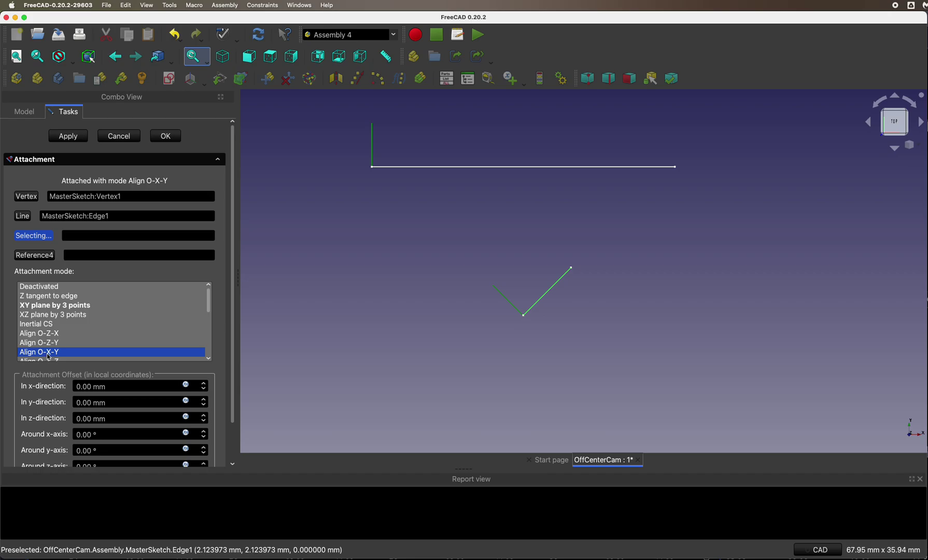
pyautogui.click(174, 135)
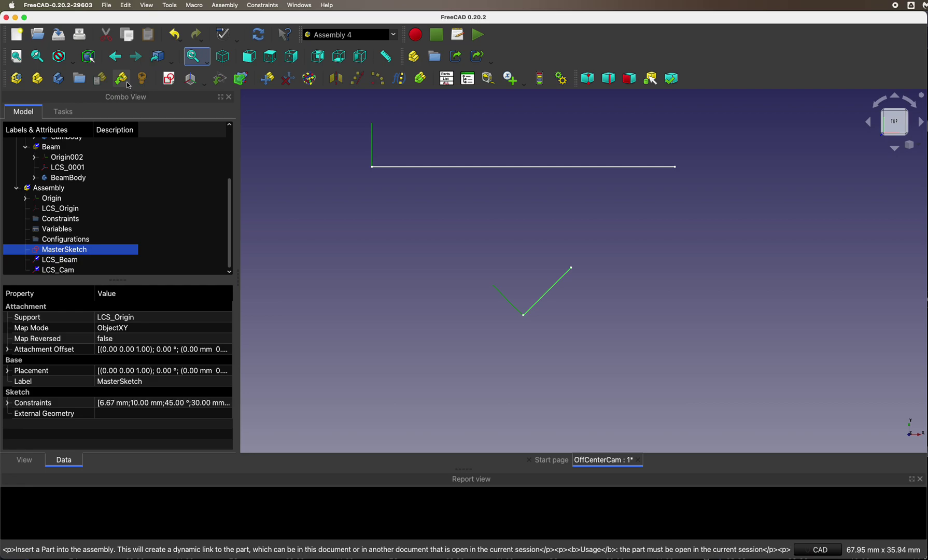
# - Insert OffCenterCam#Cam as Cam001, attaching its LCS_0 to the parent Assembly's LCS_Cam
pyautogui.click(53, 187)
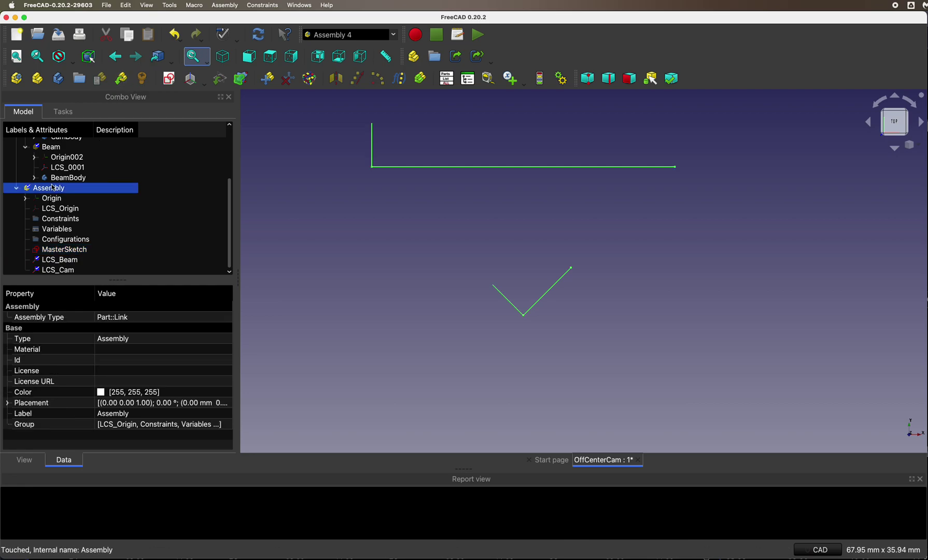
pyautogui.click(122, 80)
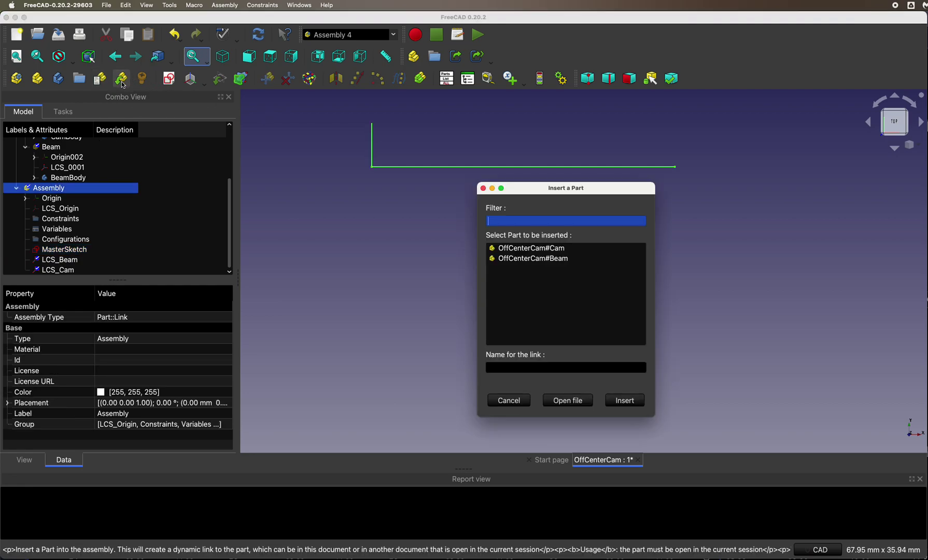
pyautogui.click(529, 248)
pyautogui.click(626, 401)
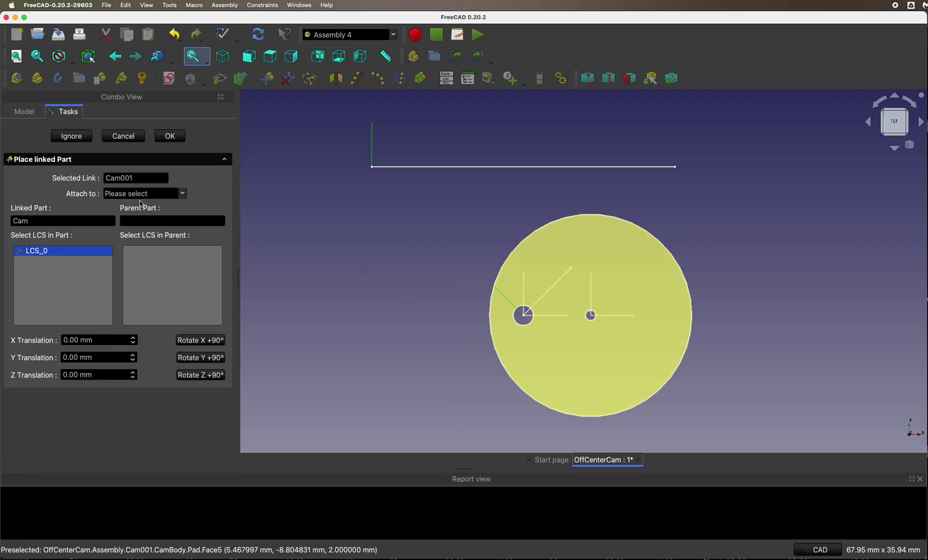
pyautogui.click(143, 199)
pyautogui.click(126, 202)
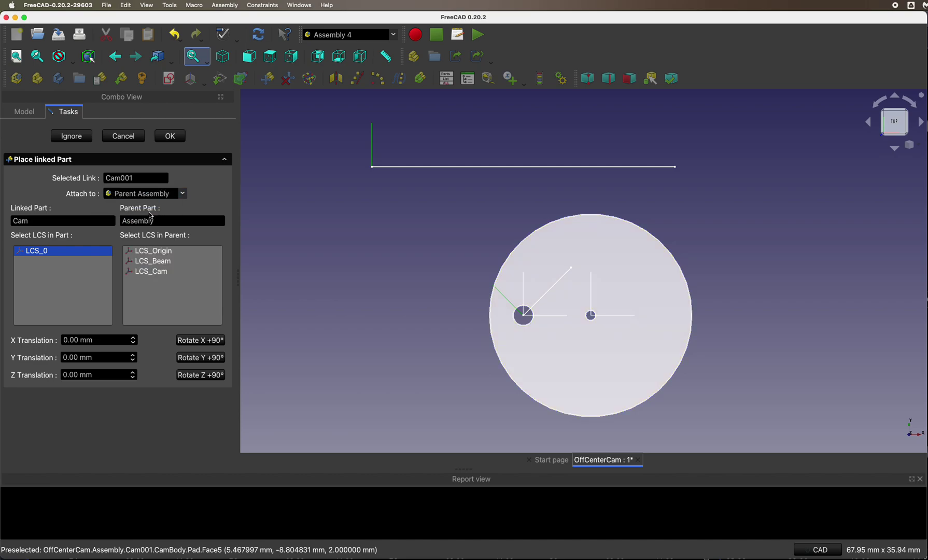
pyautogui.click(159, 275)
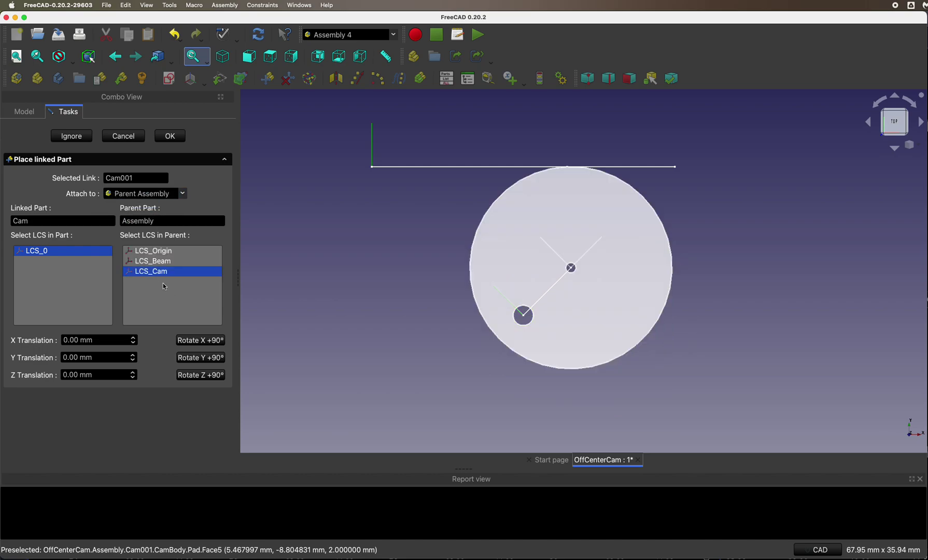
pyautogui.click(170, 136)
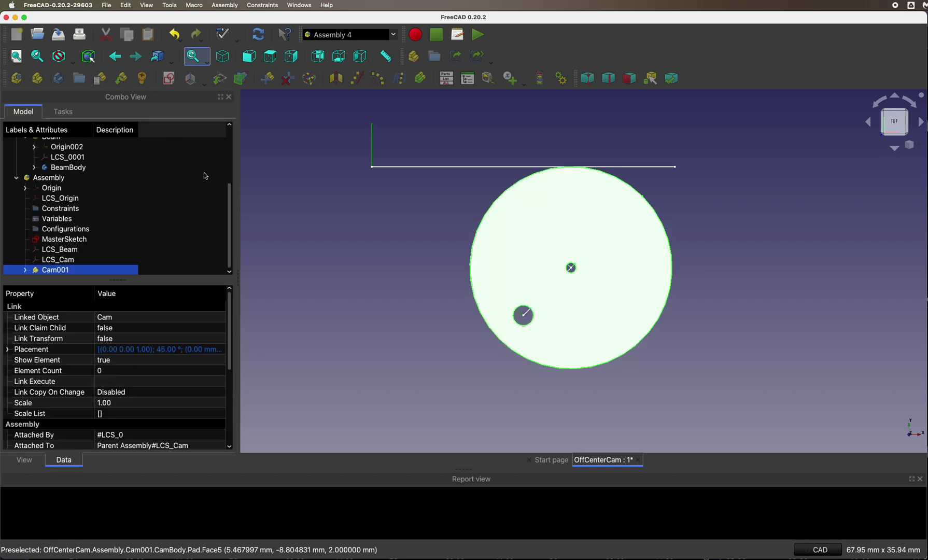
pyautogui.click(57, 180)
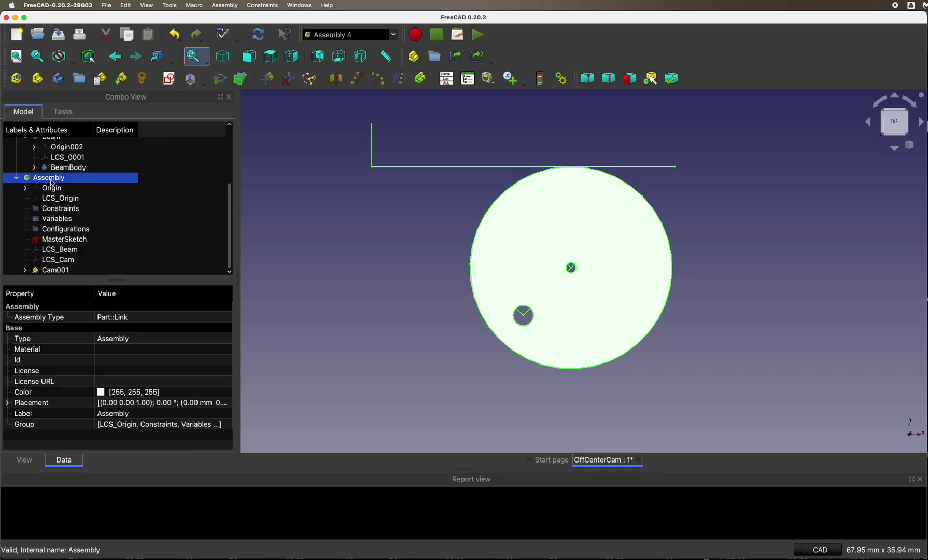
pyautogui.click(121, 79)
# - Insert OffCenterCam#Beam as Beam001, placing its LCS_0001 on the Assembly's LCS_Beam
pyautogui.click(533, 260)
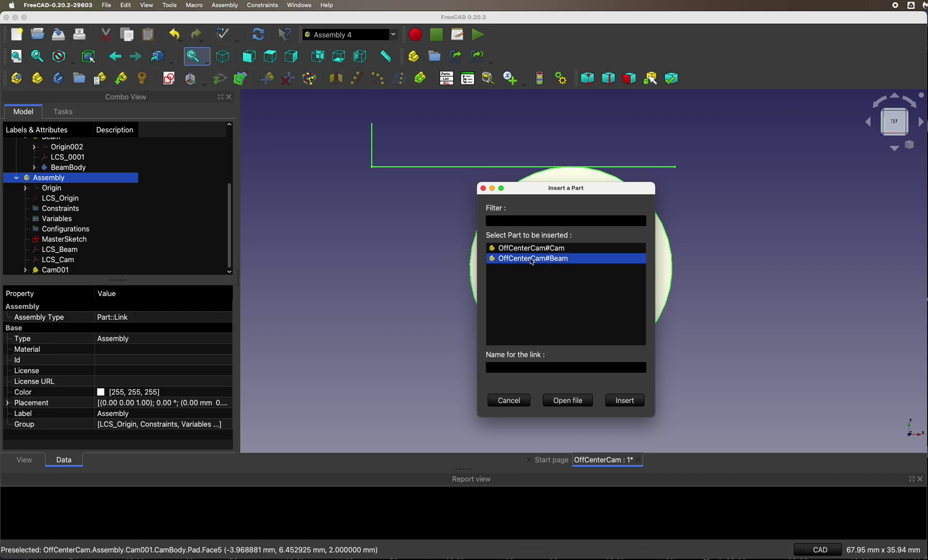
pyautogui.click(628, 403)
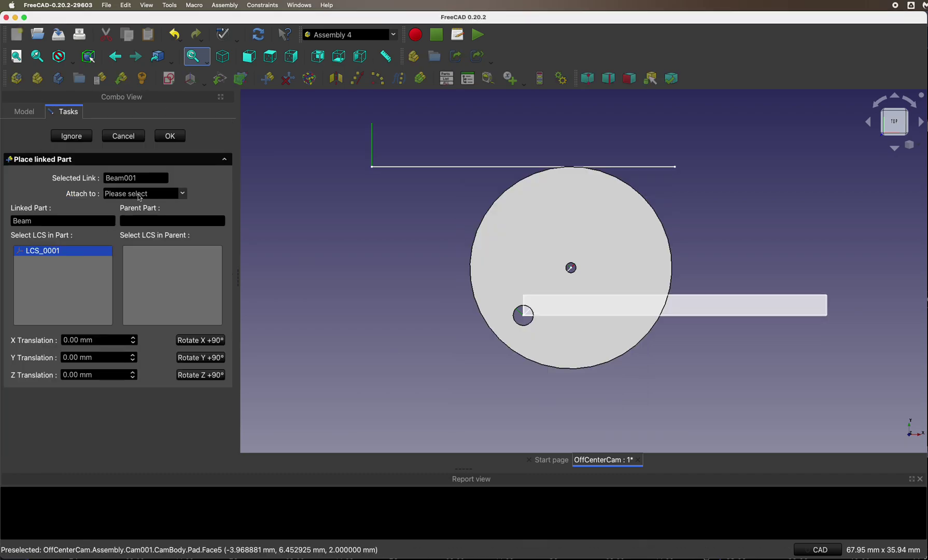
pyautogui.click(137, 197)
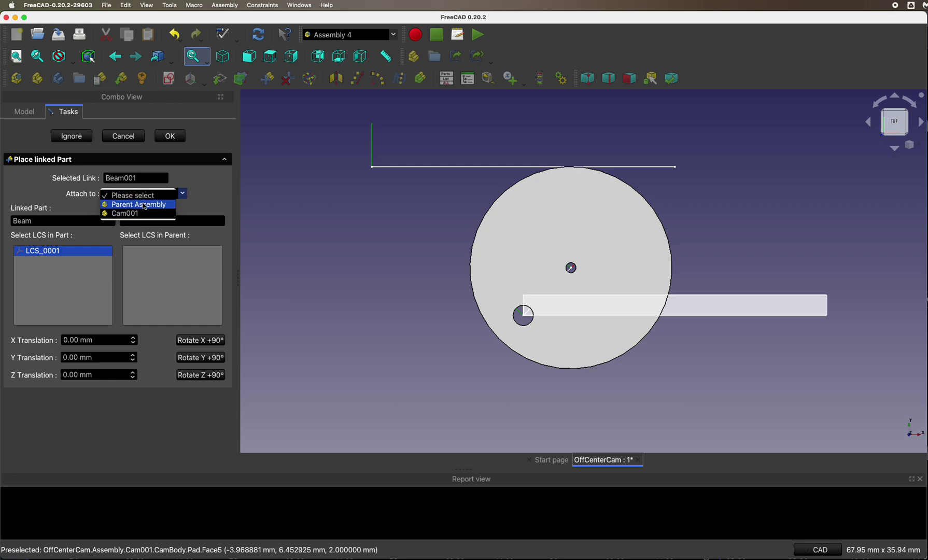
pyautogui.click(144, 206)
pyautogui.click(171, 262)
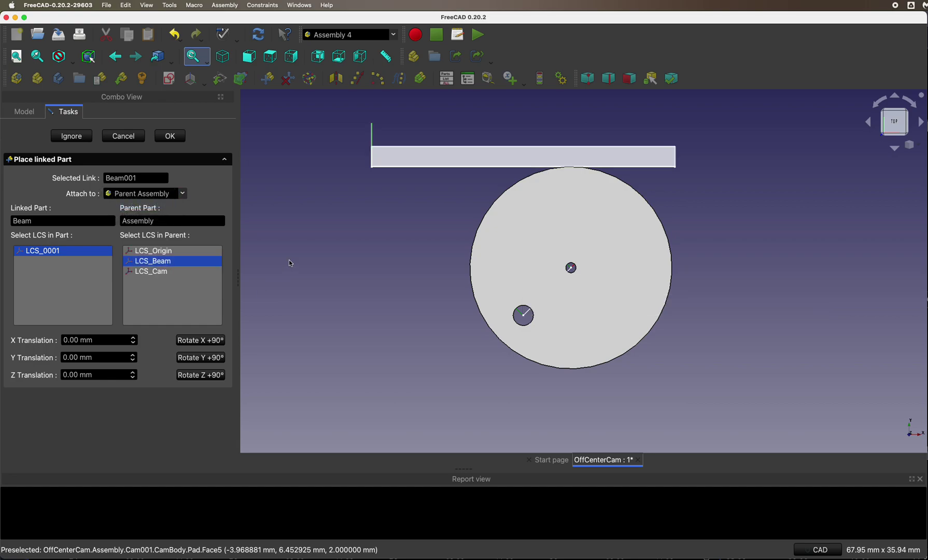
pyautogui.click(170, 136)
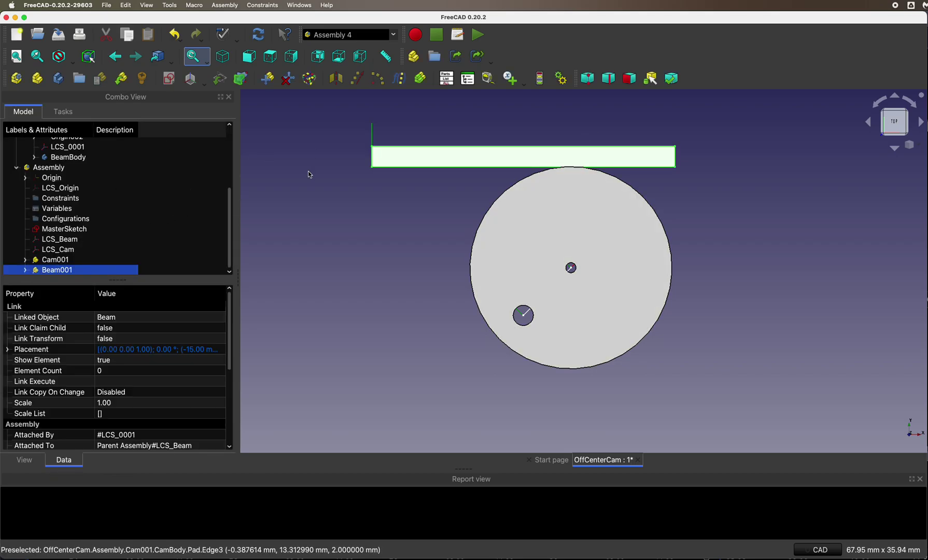
pyautogui.click(561, 78)
# - Preview the Angle variable from 0 to 360, rotating the cam as the beam rides on it
pyautogui.moveTo(511, 195); pyautogui.dragTo(113, 154)
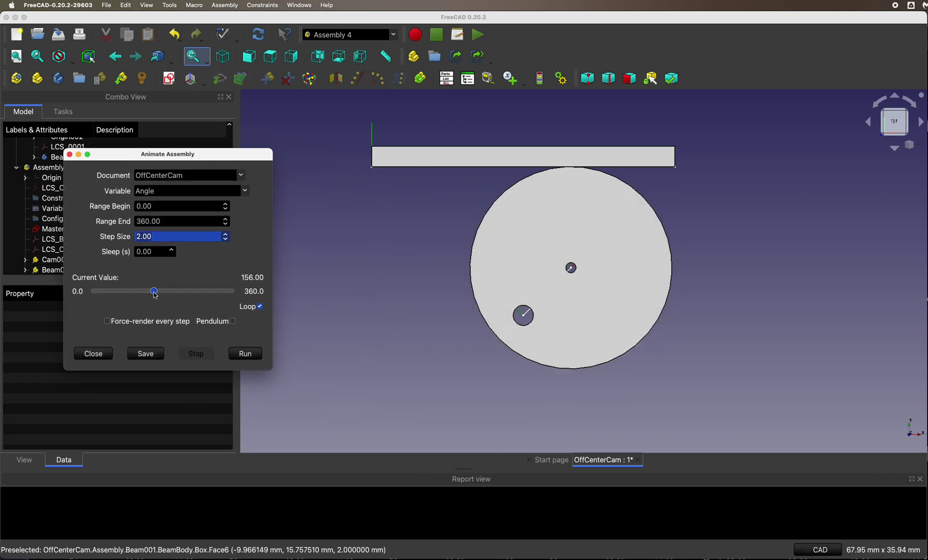
pyautogui.scroll(-2, 438, 249)
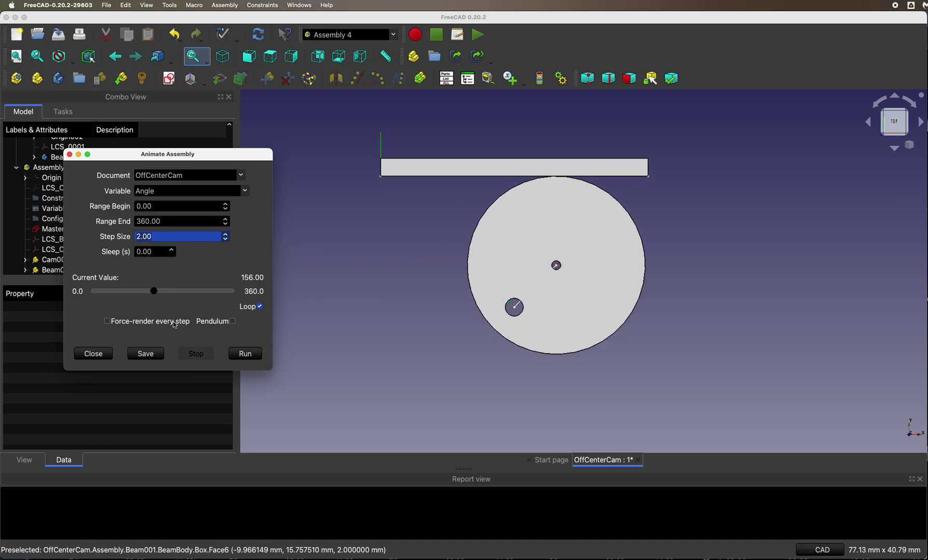
pyautogui.moveTo(156, 293); pyautogui.dragTo(131, 296)
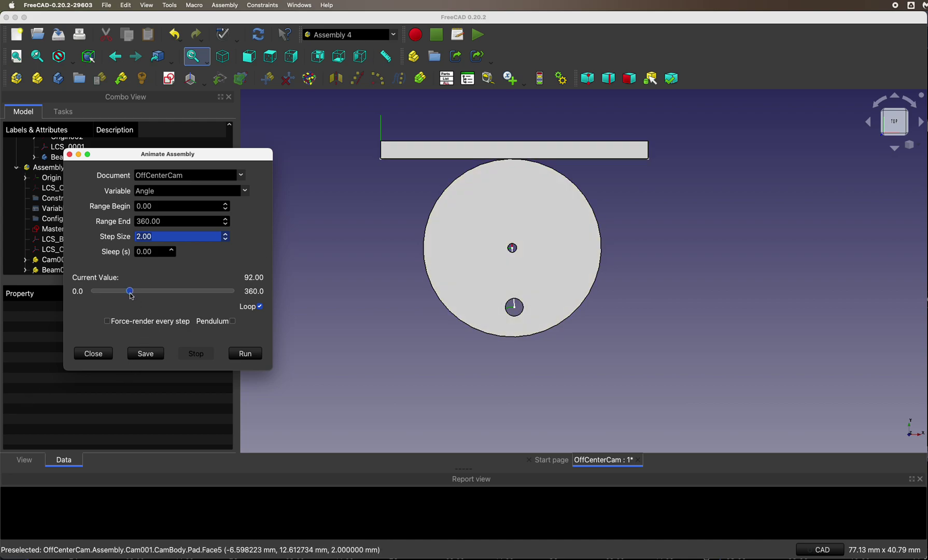
pyautogui.moveTo(132, 296); pyautogui.dragTo(241, 295)
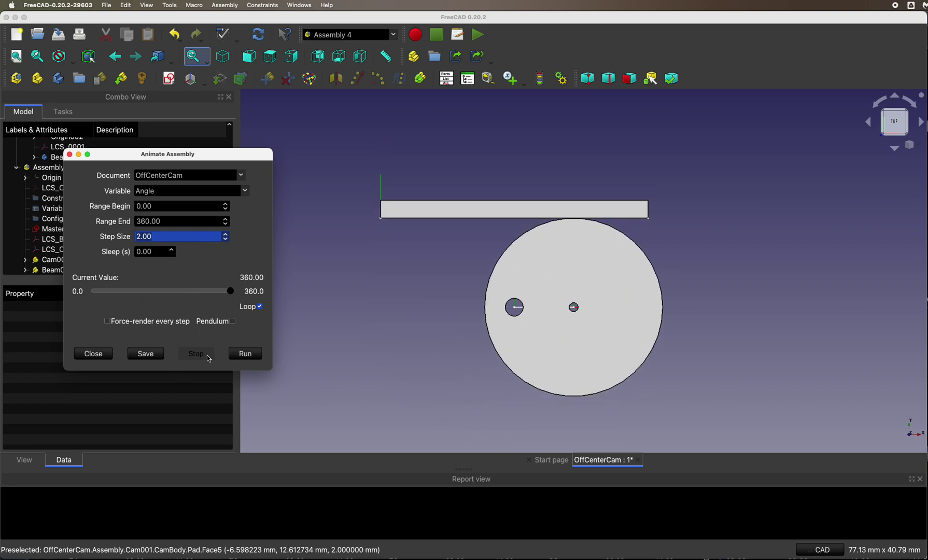
# - Run the looping Angle animation so Cam001 rotates off-centre and Beam001 follows it
pyautogui.click(245, 354)
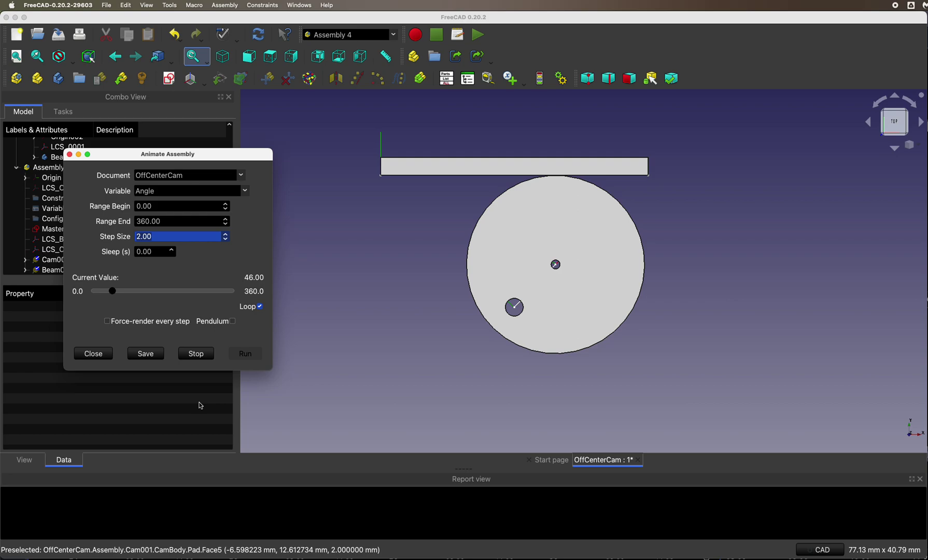